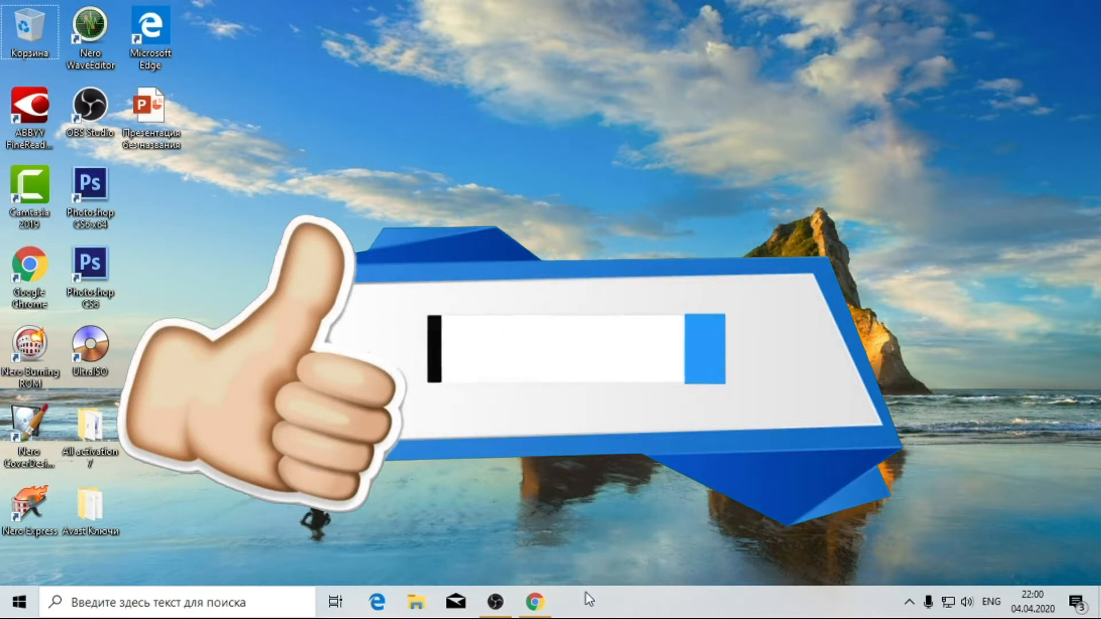
- Switch to Google Chrome and begin the Google search query with "скачать"
{"action": "left_click", "coordinate": [540, 605]}
{"action": "left_click", "coordinate": [420, 298]}
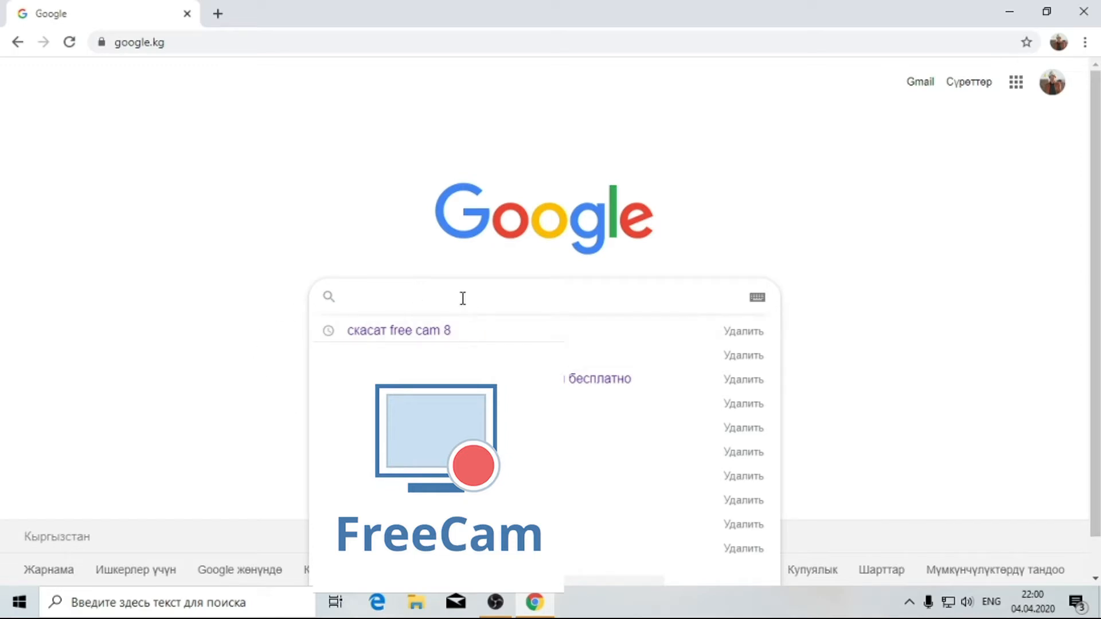
{"action": "type", "text": "crf"}
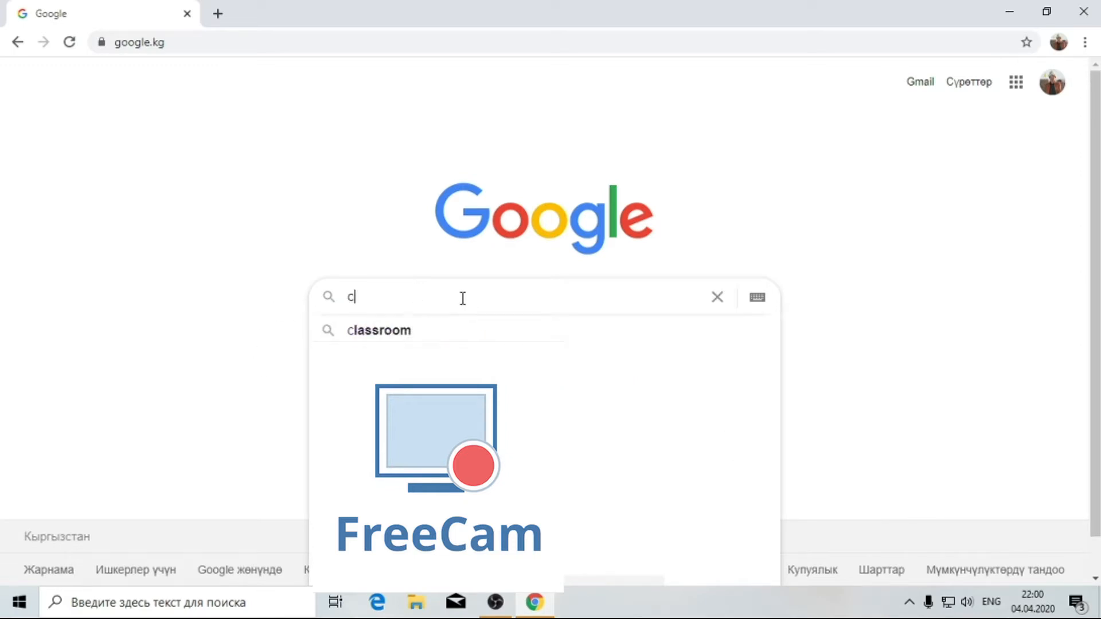
{"action": "key", "text": "BackSpace"}
{"action": "key", "text": "BackSpace"}
{"action": "key", "text": "BackSpace"}
{"action": "key", "text": "alt+shift"}
{"action": "type", "text": "ск"}
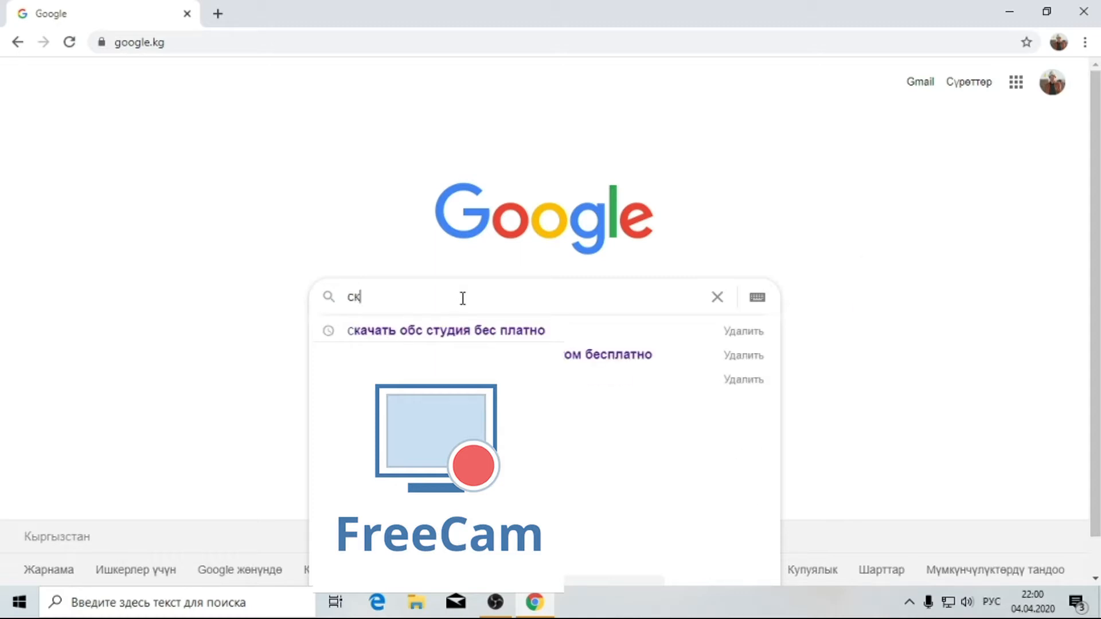
{"action": "type", "text": "ачать"}
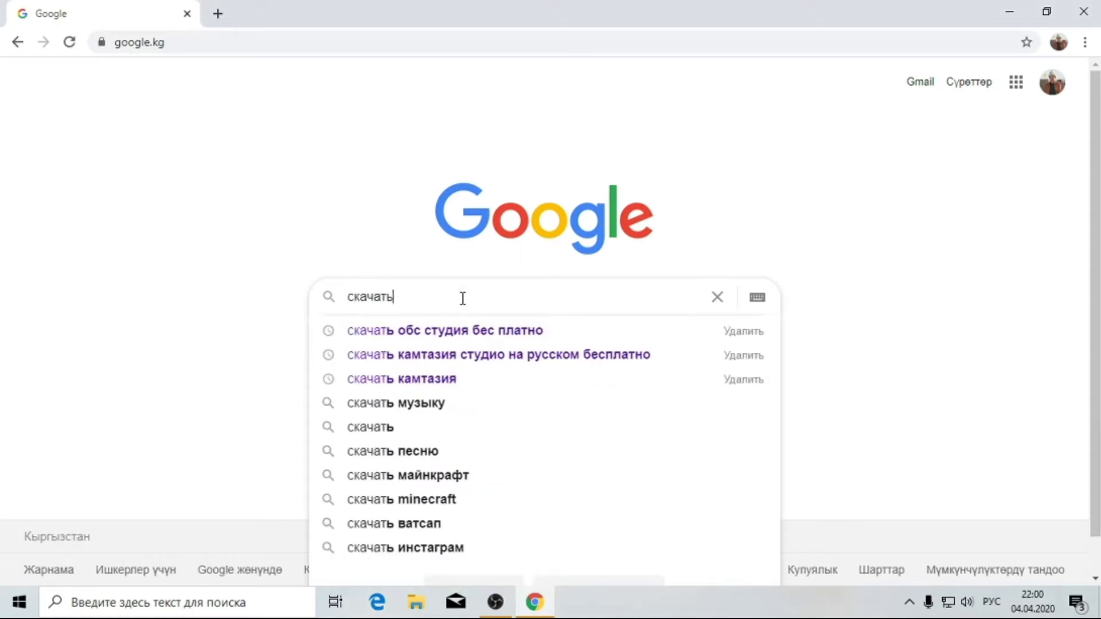
- Complete the query as "скачать free cam 8" and run the Google search
{"action": "key", "text": "alt+shift"}
{"action": "type", "text": "e"}
{"action": "key", "text": "BackSpace"}
{"action": "type", "text": "f"}
{"action": "key", "text": "Down"}
{"action": "key", "text": "BackSpace"}
{"action": "key", "text": "BackSpace"}
{"action": "key", "text": "BackSpace"}
{"action": "key", "text": "BackSpace"}
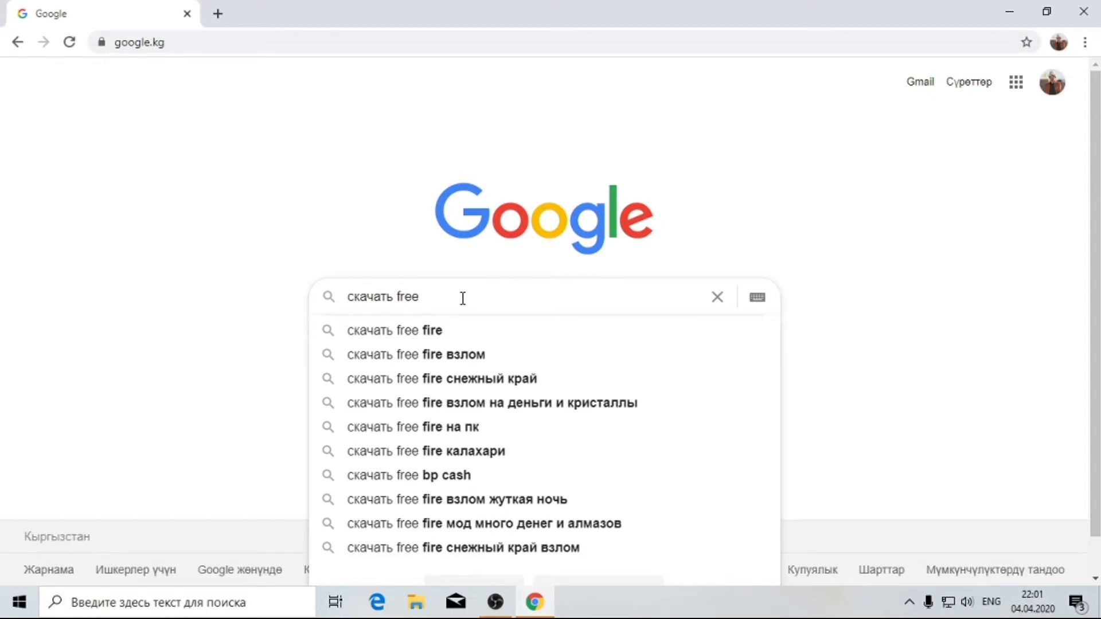
{"action": "type", "text": "cam "}
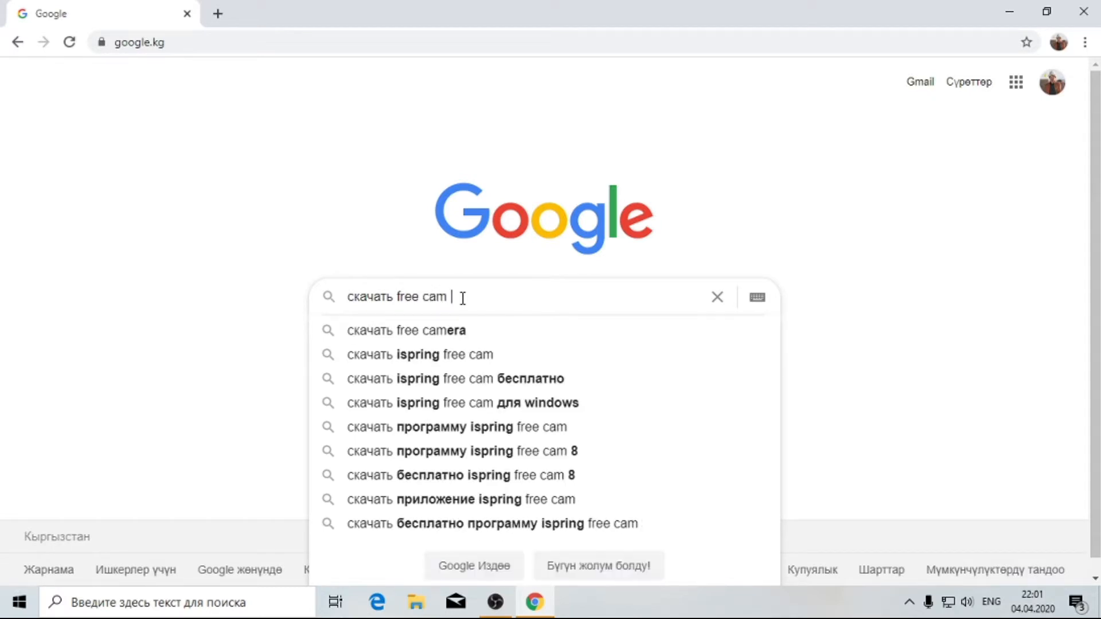
{"action": "type", "text": "8"}
{"action": "key", "text": "Return"}
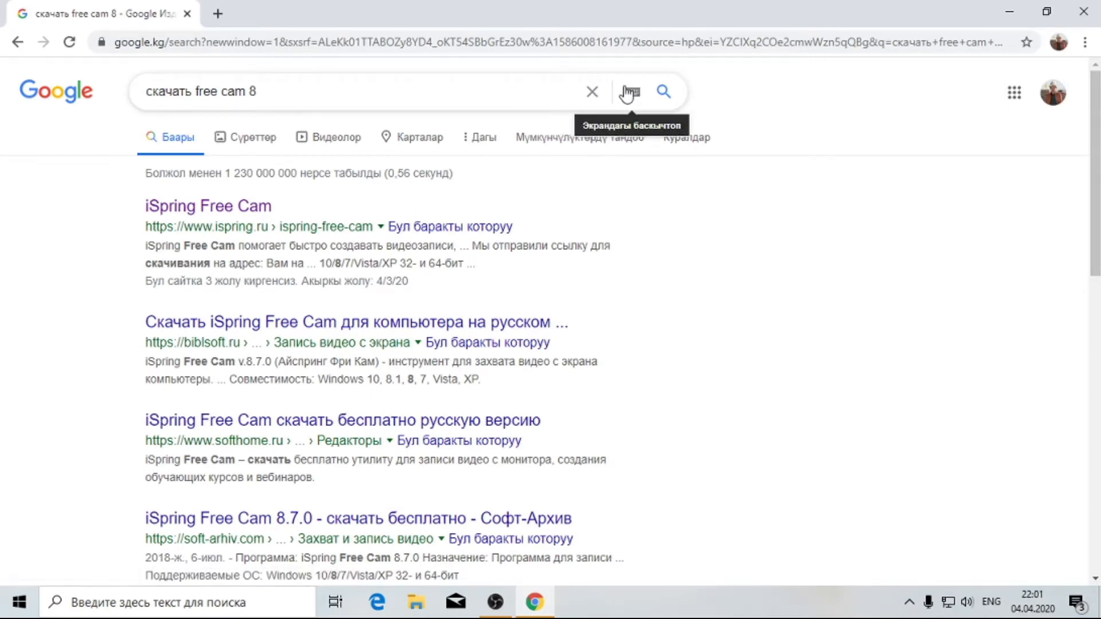
- Open the iSpring Free Cam result from ispring.ru and look over its product page
{"action": "left_click", "coordinate": [215, 208]}
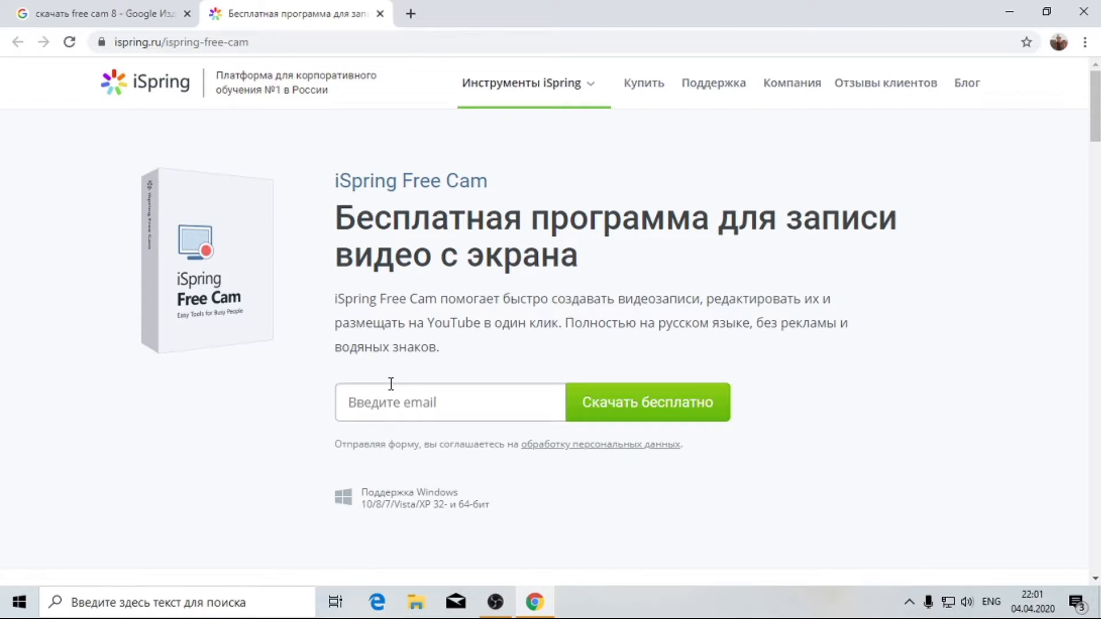
{"action": "scroll", "coordinate": [388, 381], "scroll_direction": "down", "scroll_amount": 3}
{"action": "scroll", "coordinate": [390, 388], "scroll_direction": "up", "scroll_amount": 3}
{"action": "scroll", "coordinate": [390, 384], "scroll_direction": "down", "scroll_amount": 7}
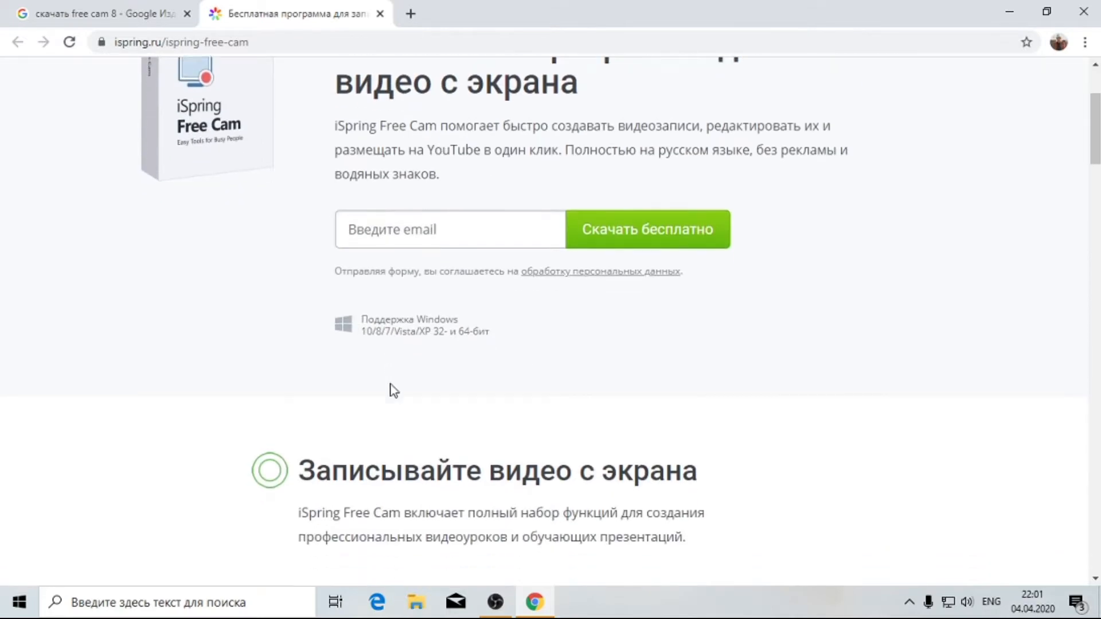
{"action": "scroll", "coordinate": [390, 387], "scroll_direction": "up", "scroll_amount": 7}
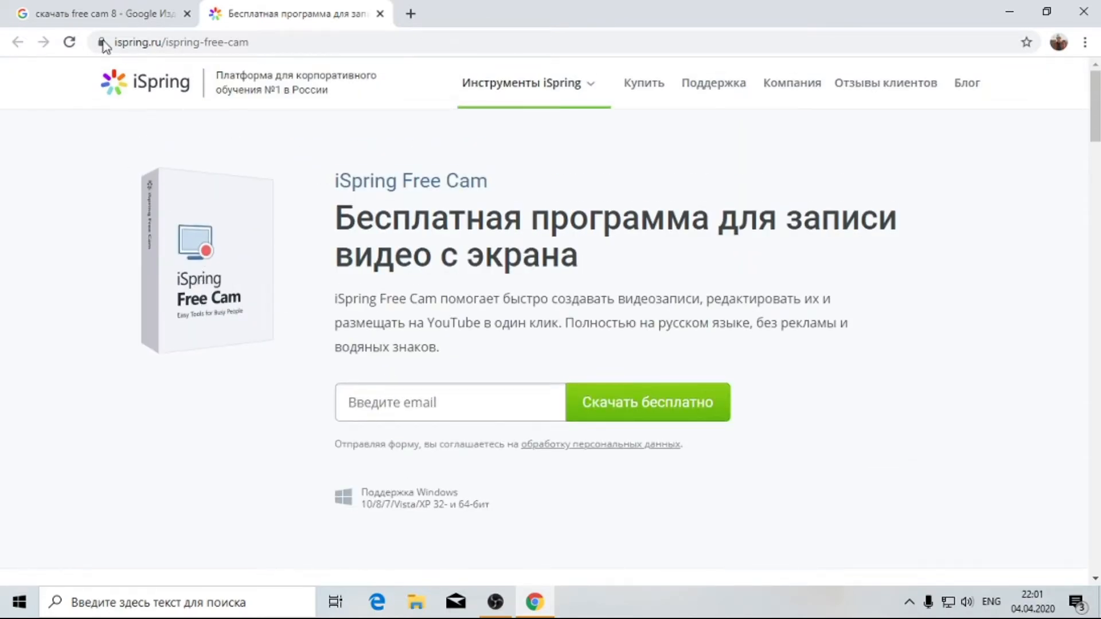
- Return to the search results, enlarge them to 200%, and open the highlighted iSpring Free Cam result from ispring.ru again
{"action": "left_click", "coordinate": [97, 8]}
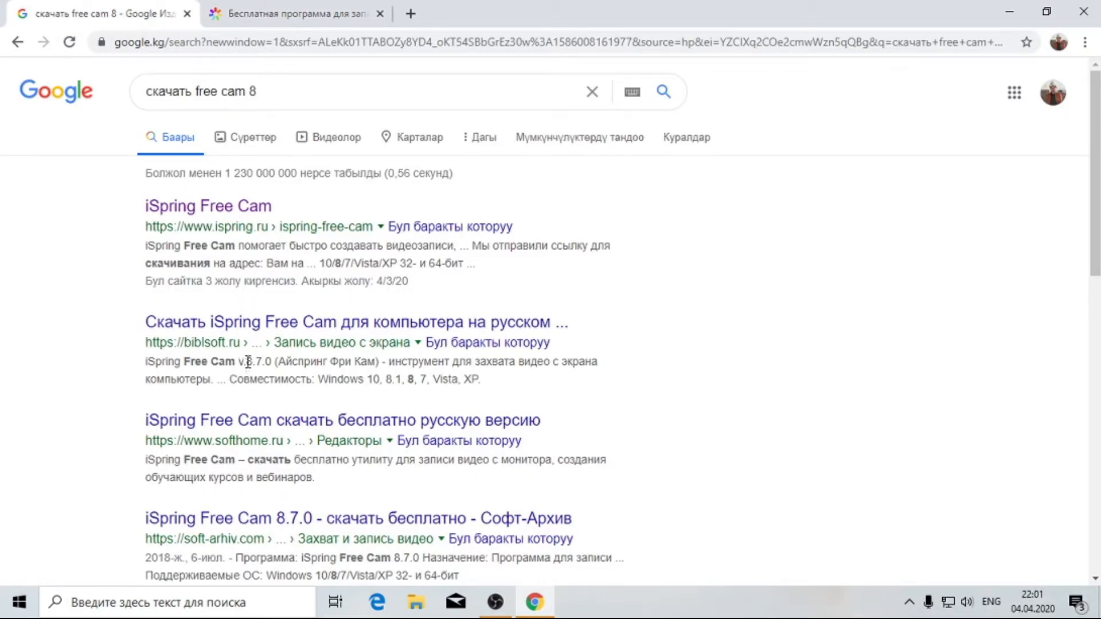
{"action": "scroll", "coordinate": [250, 285], "scroll_direction": "up", "scroll_amount": 3, "text": "ctrl"}
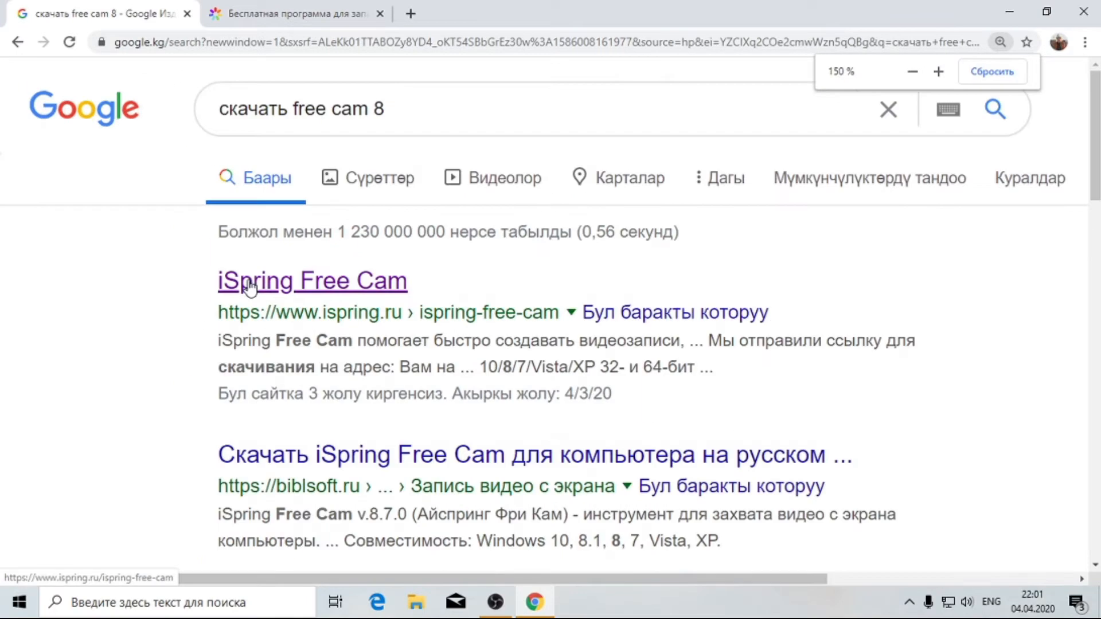
{"action": "scroll", "coordinate": [249, 285], "scroll_direction": "up", "scroll_amount": 1, "text": "ctrl"}
{"action": "scroll", "coordinate": [249, 285], "scroll_direction": "down", "scroll_amount": 1, "text": "ctrl"}
{"action": "scroll", "coordinate": [249, 285], "scroll_direction": "up", "scroll_amount": 1, "text": "ctrl"}
{"action": "scroll", "coordinate": [250, 285], "scroll_direction": "up", "scroll_amount": 1, "text": "ctrl"}
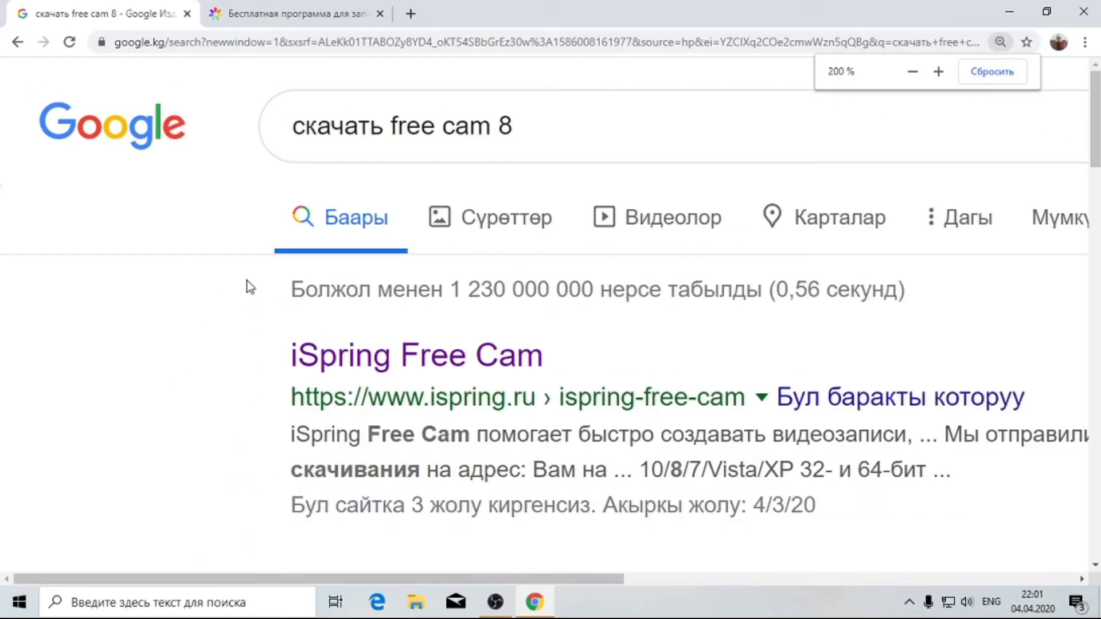
{"action": "left_click_drag", "start_coordinate": [579, 369], "coordinate": [276, 367]}
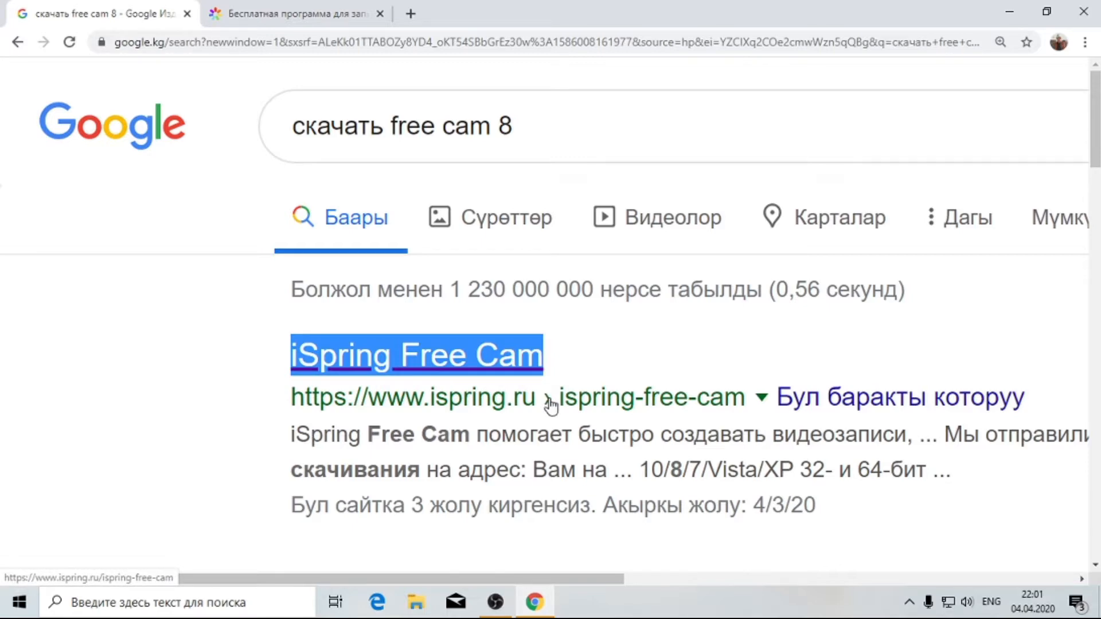
{"action": "left_click", "coordinate": [484, 394]}
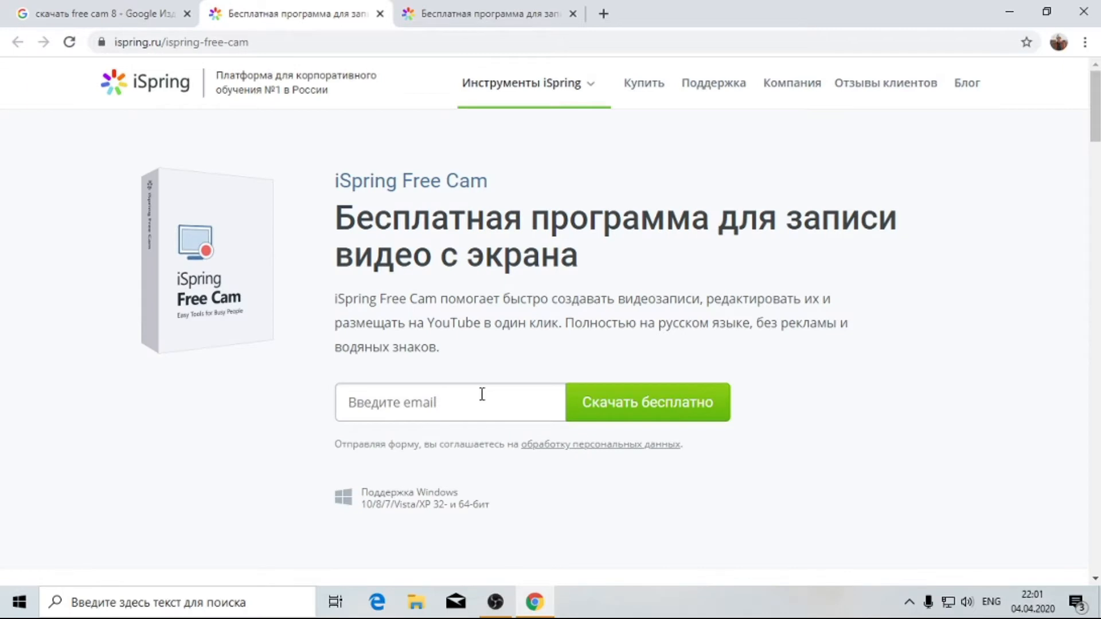
- Fill in the e-mail address on the iSpring Free Cam page and request the free download
{"action": "key", "text": "ctrl+plus"}
{"action": "key", "text": "ctrl+minus"}
{"action": "key", "text": "ctrl+plus"}
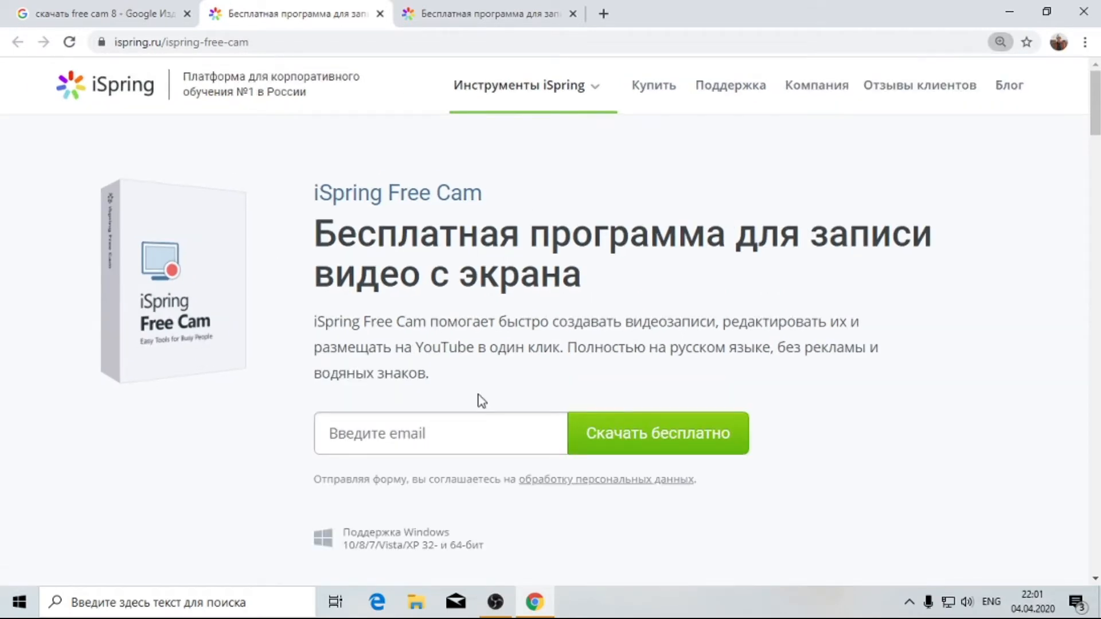
{"action": "key", "text": "ctrl+minus"}
{"action": "left_click", "coordinate": [467, 401]}
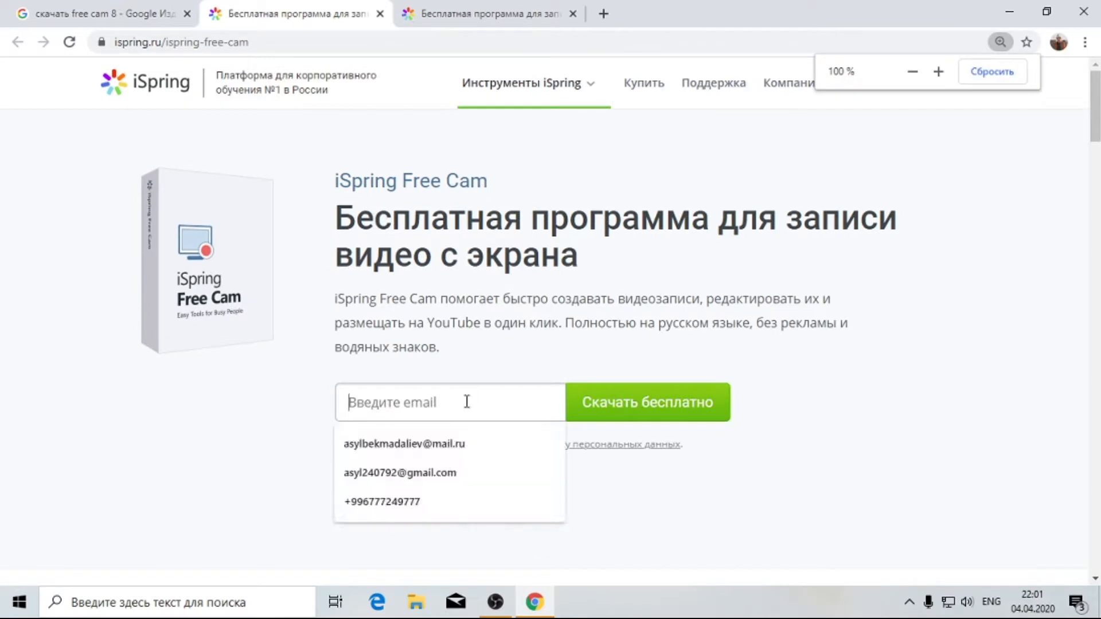
{"action": "left_click", "coordinate": [408, 400]}
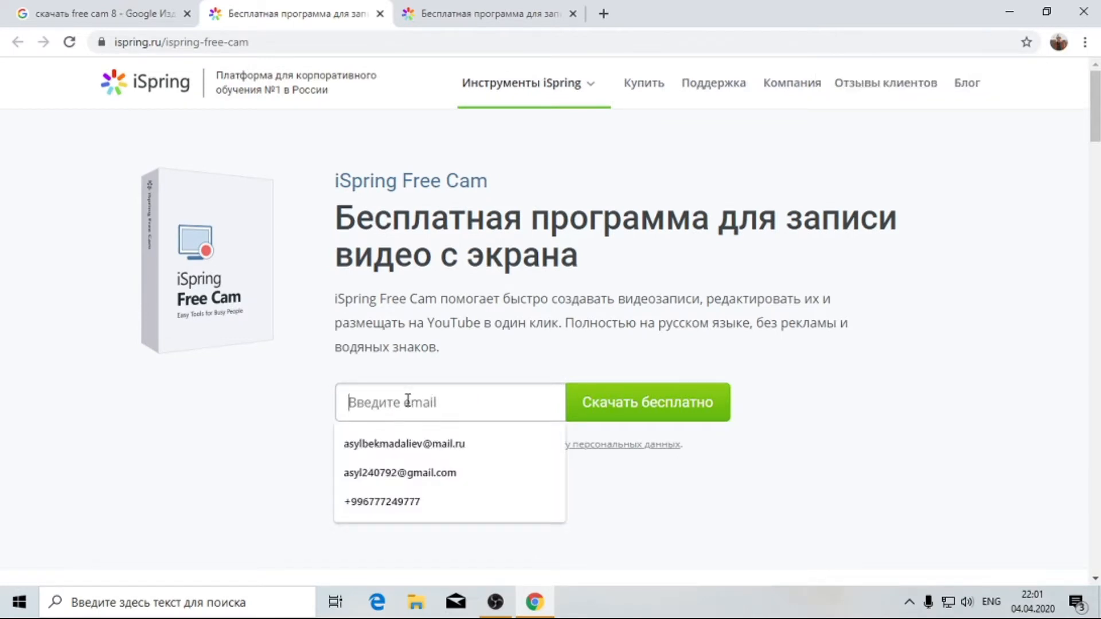
{"action": "left_click", "coordinate": [422, 475]}
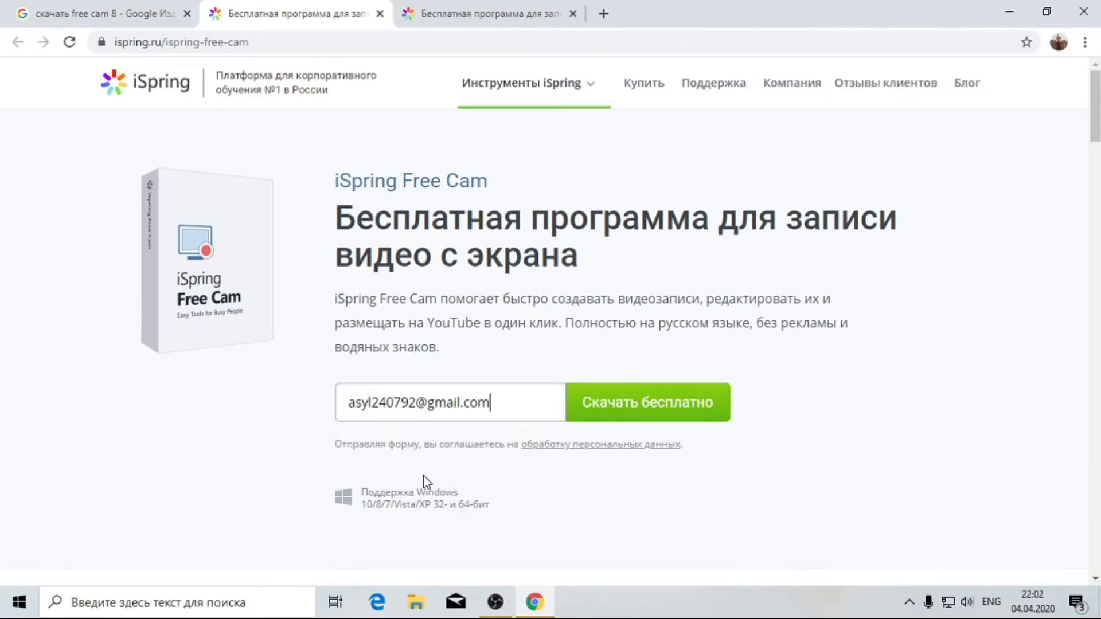
{"action": "left_click", "coordinate": [623, 412]}
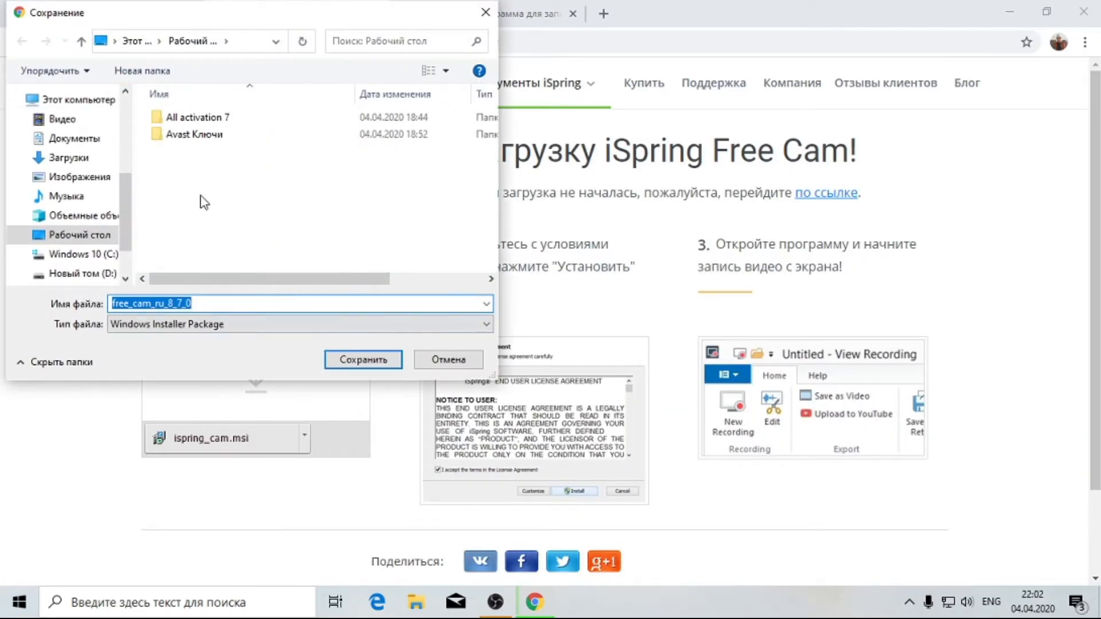
- Save the installer package free_cam_ru_8_7_0 in the Загрузки folder
{"action": "left_click_drag", "start_coordinate": [265, 12], "coordinate": [304, 42]}
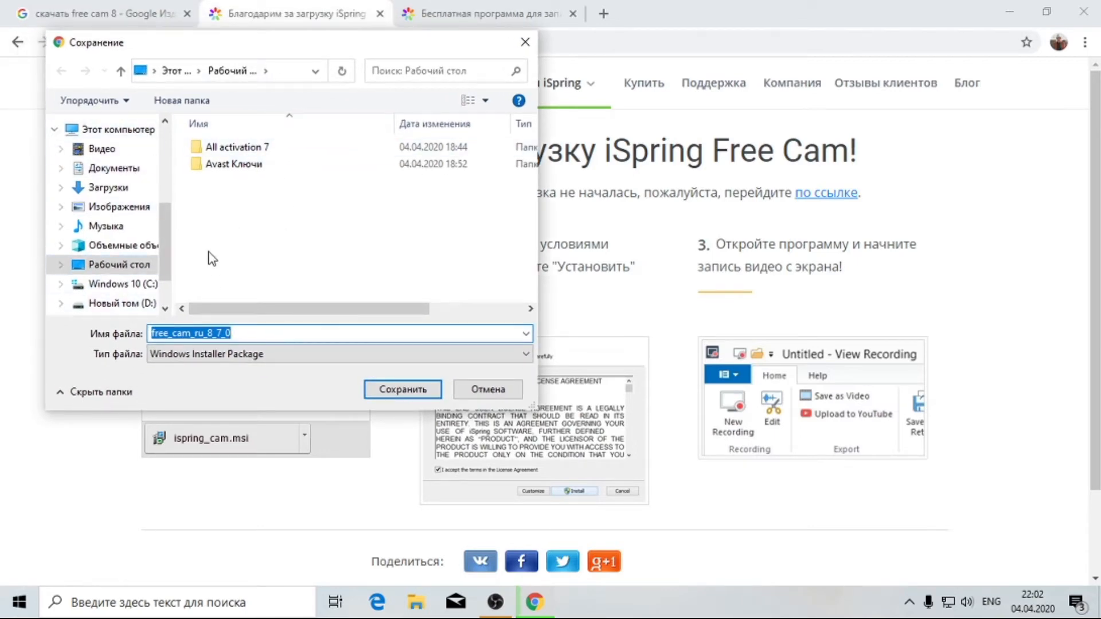
{"action": "left_click", "coordinate": [118, 188]}
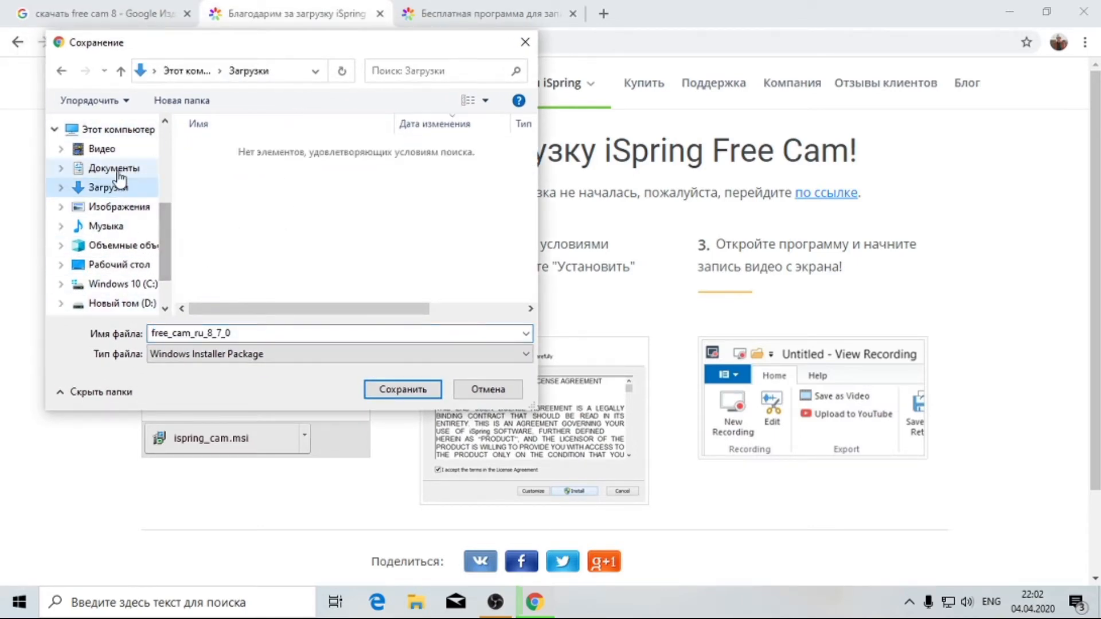
{"action": "left_click", "coordinate": [401, 390]}
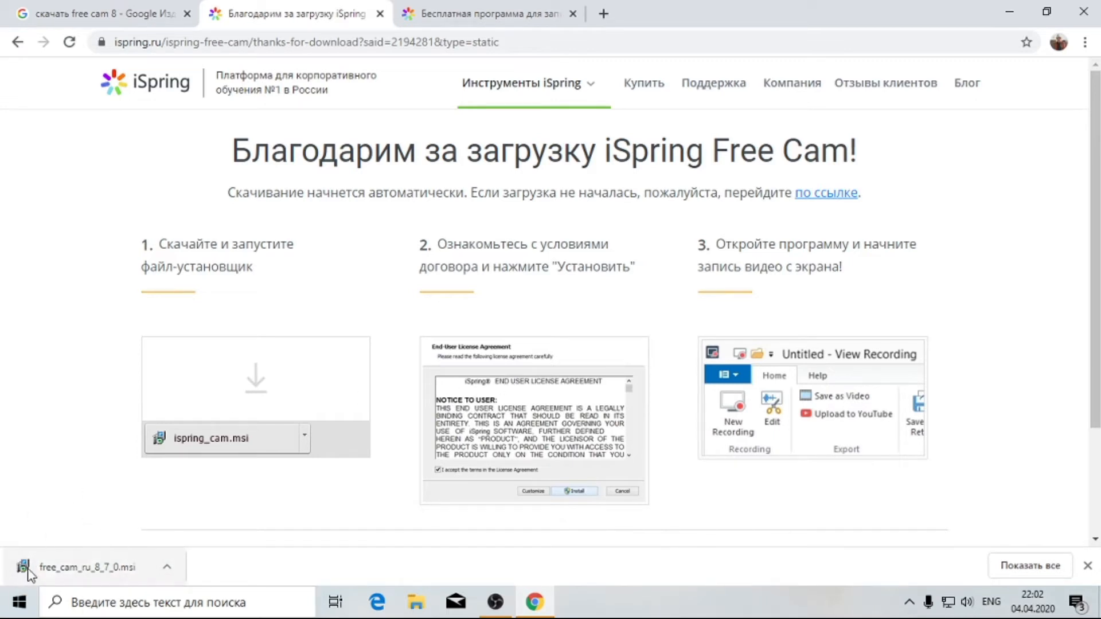
- Try to run the downloaded free_cam_ru_8_7_0.msi, minimize the browser and decline running it in the SmartScreen dialog
{"action": "left_click", "coordinate": [55, 569]}
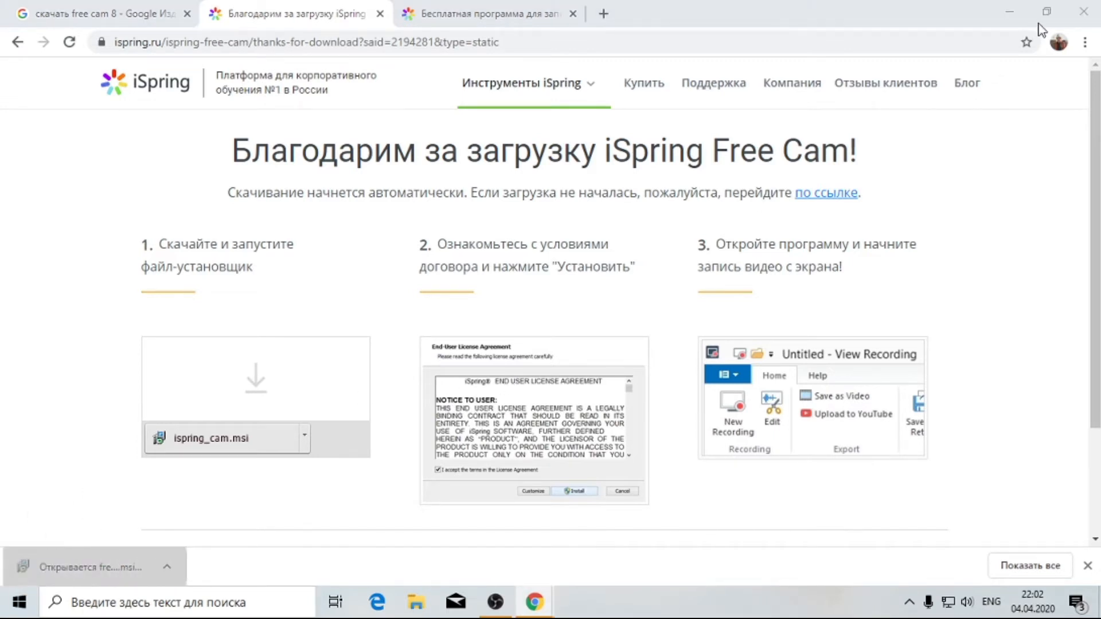
{"action": "left_click", "coordinate": [1009, 11]}
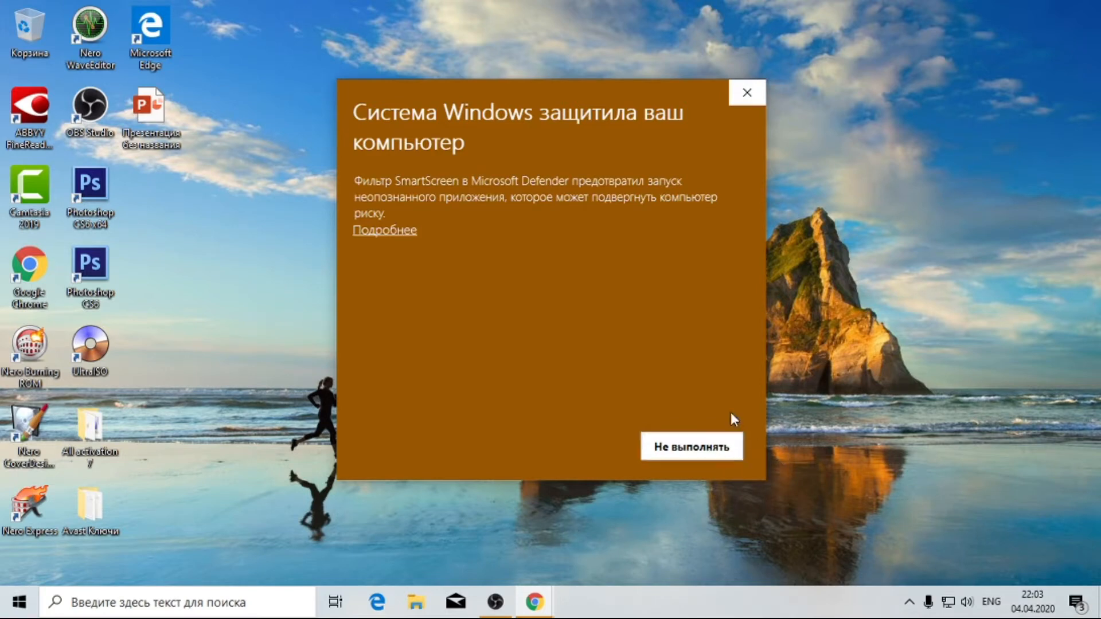
{"action": "left_click", "coordinate": [707, 447]}
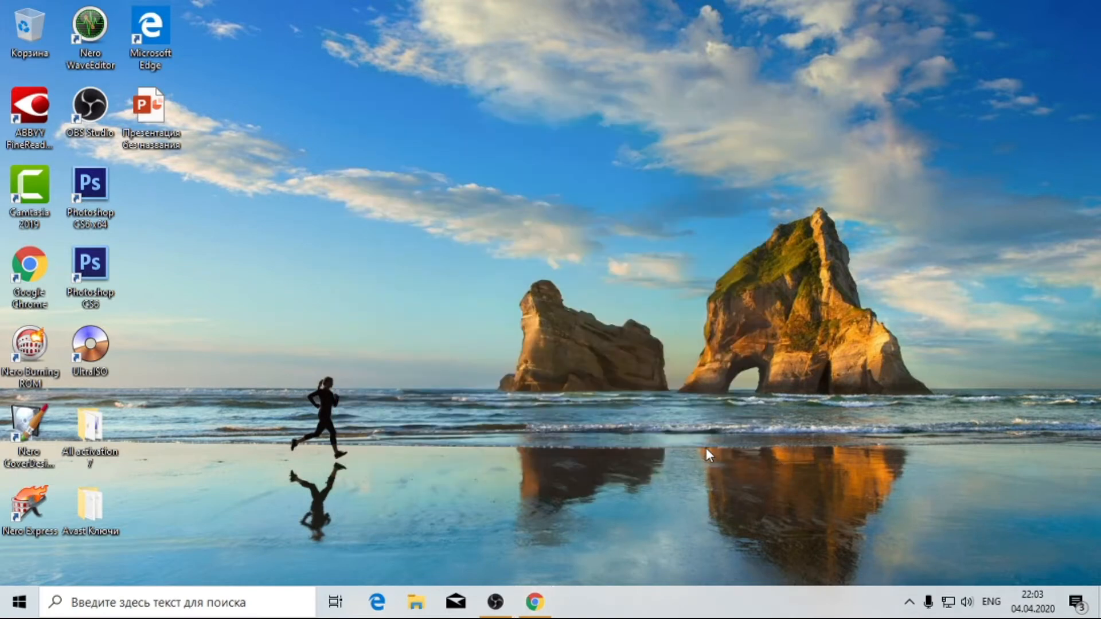
- Switch back to Chrome, open its downloads list and show the free_cam_ru_8_7_0 installer in its folder
{"action": "left_click", "coordinate": [536, 585]}
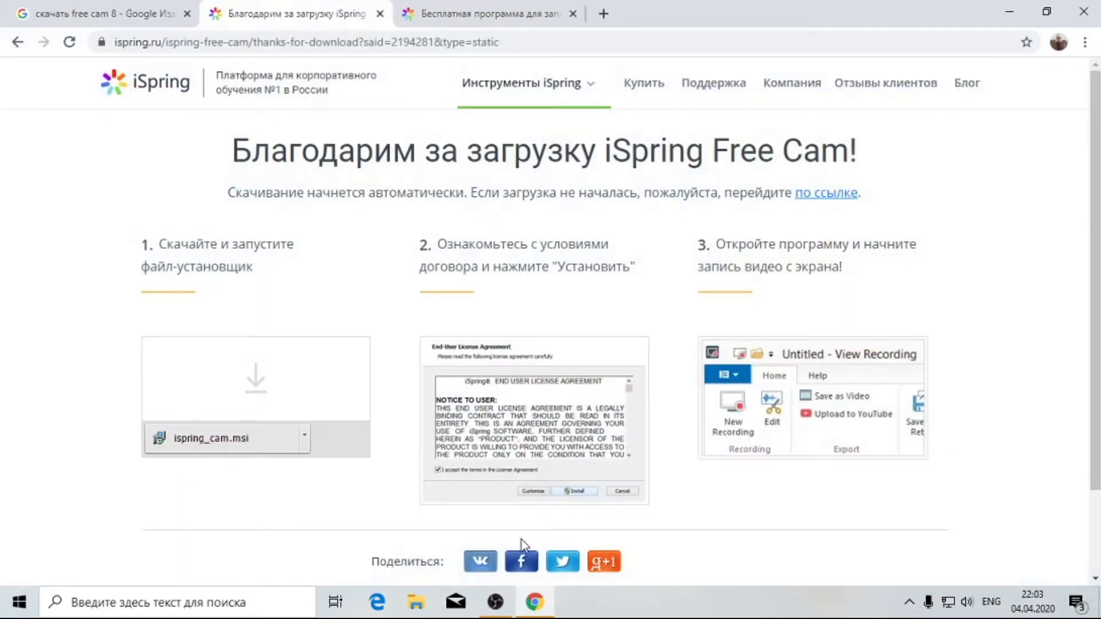
{"action": "left_click", "coordinate": [1085, 43]}
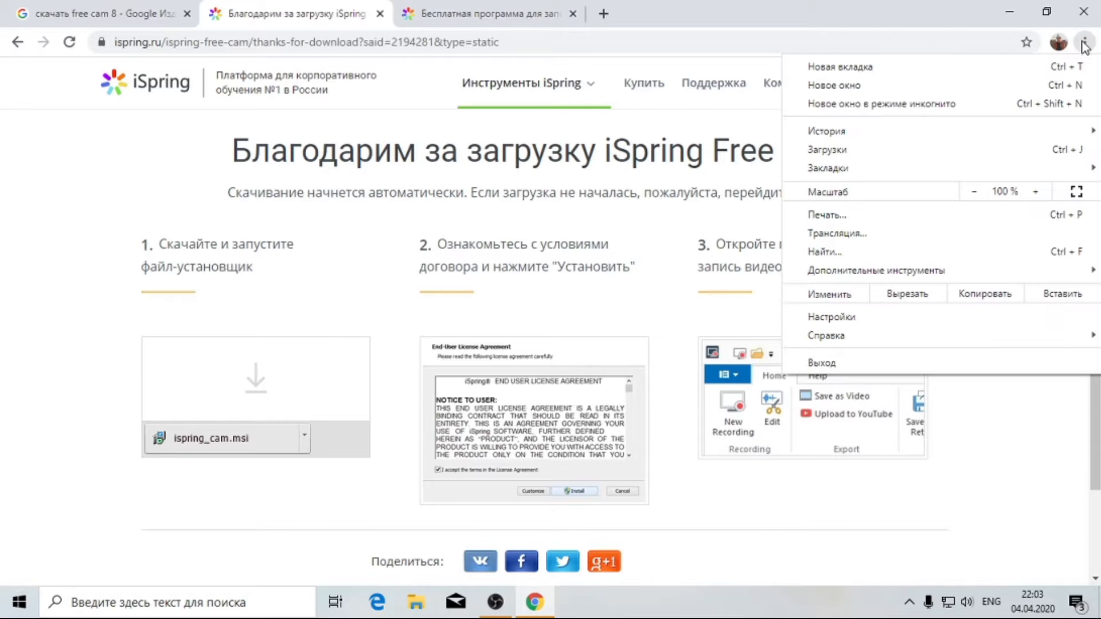
{"action": "left_click", "coordinate": [955, 151]}
{"action": "left_click", "coordinate": [403, 234]}
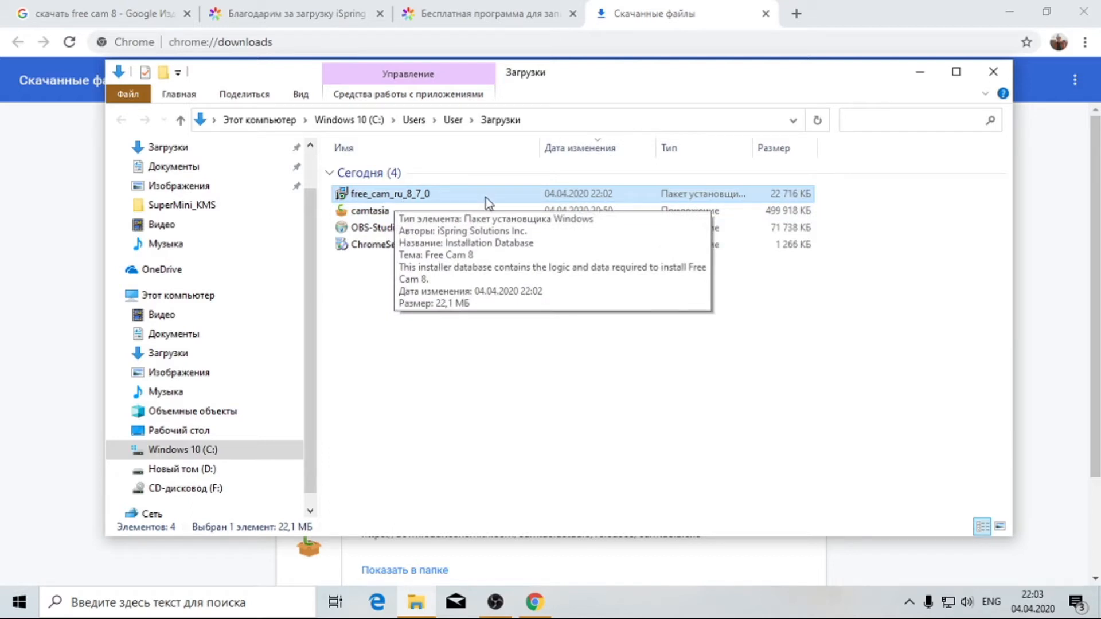
- Launch the free_cam_ru_8_7_0 installer and choose to run it anyway from the SmartScreen details
{"action": "left_click", "coordinate": [380, 289]}
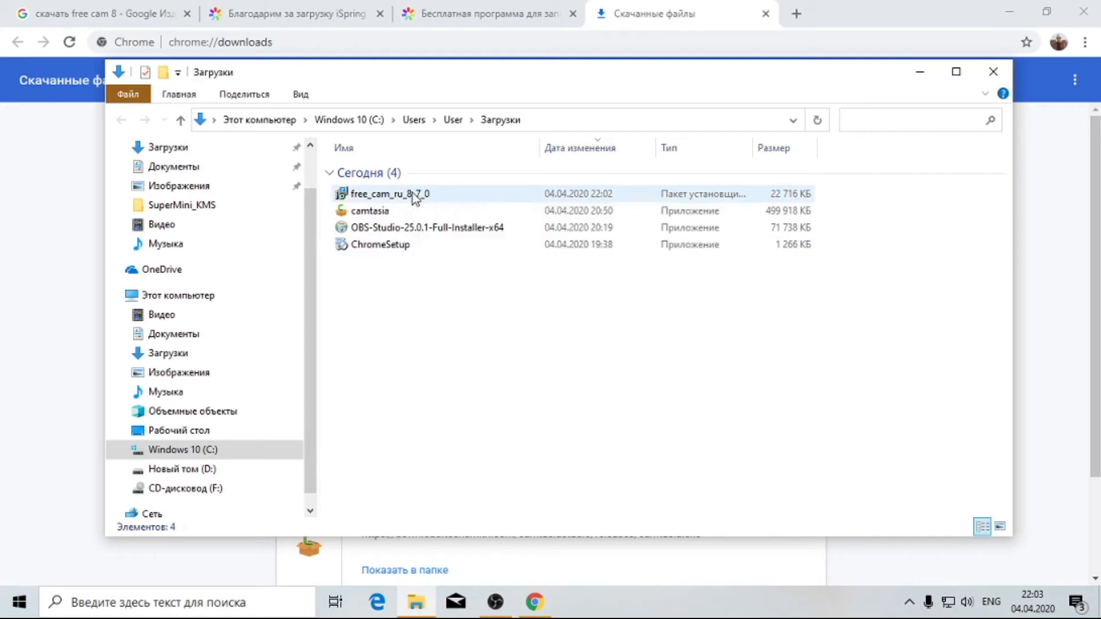
{"action": "double_click", "coordinate": [414, 195]}
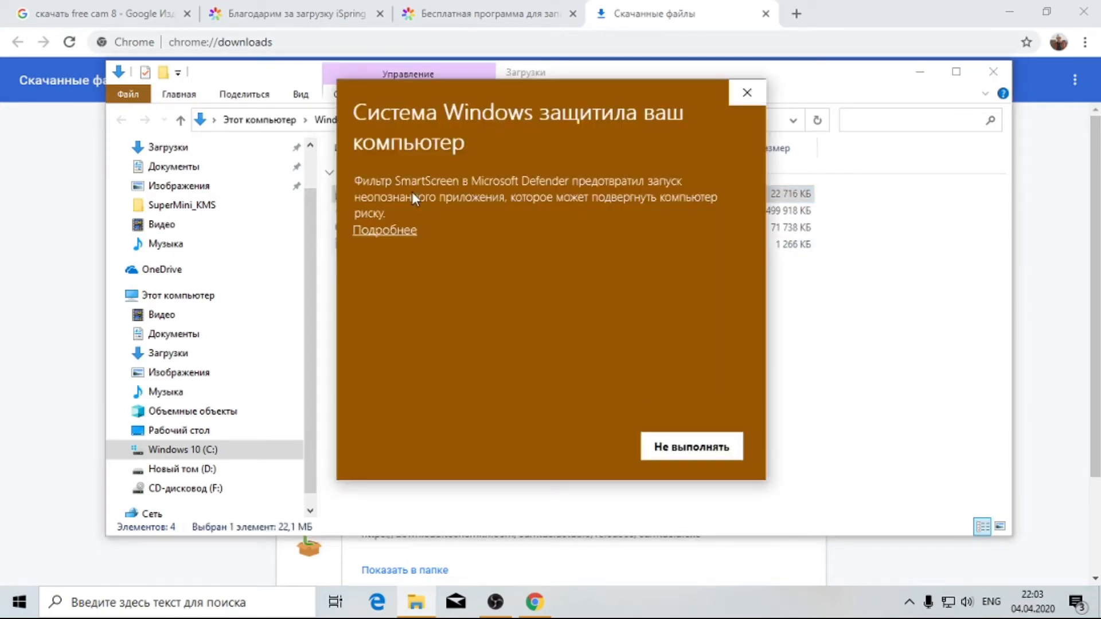
{"action": "left_click", "coordinate": [400, 232]}
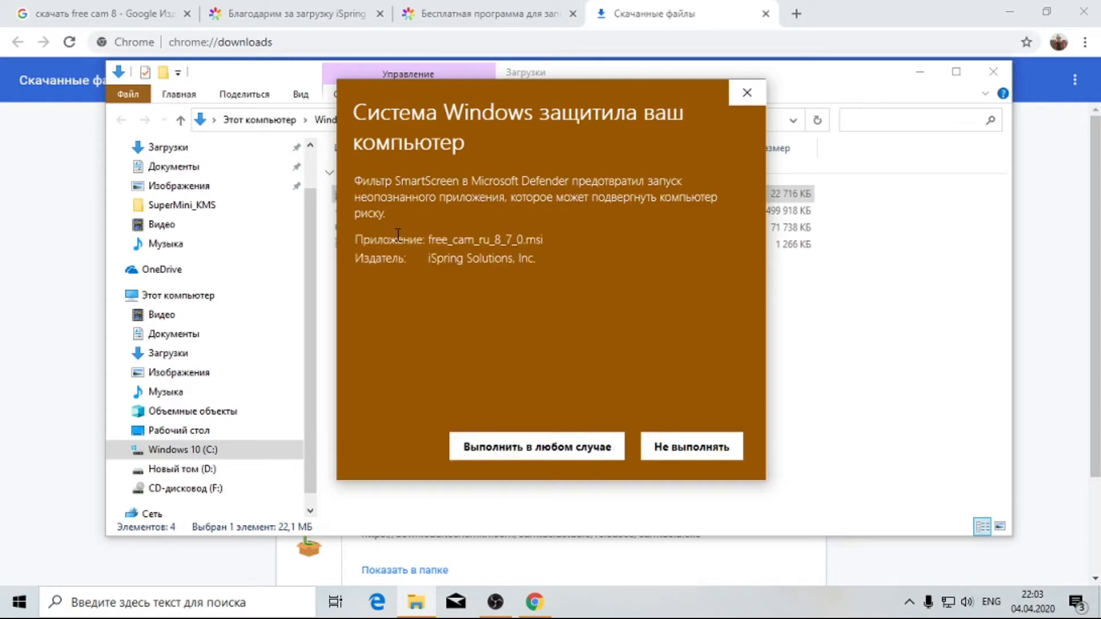
{"action": "left_click", "coordinate": [547, 453]}
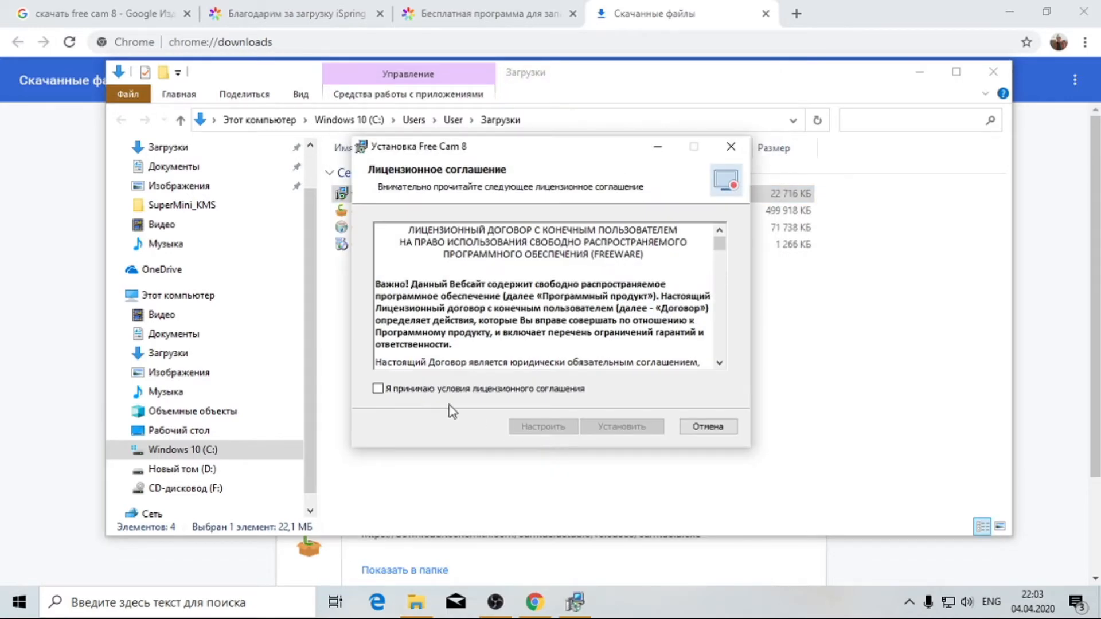
- Accept the licence agreement and install Free Cam 8
{"action": "left_click", "coordinate": [404, 390]}
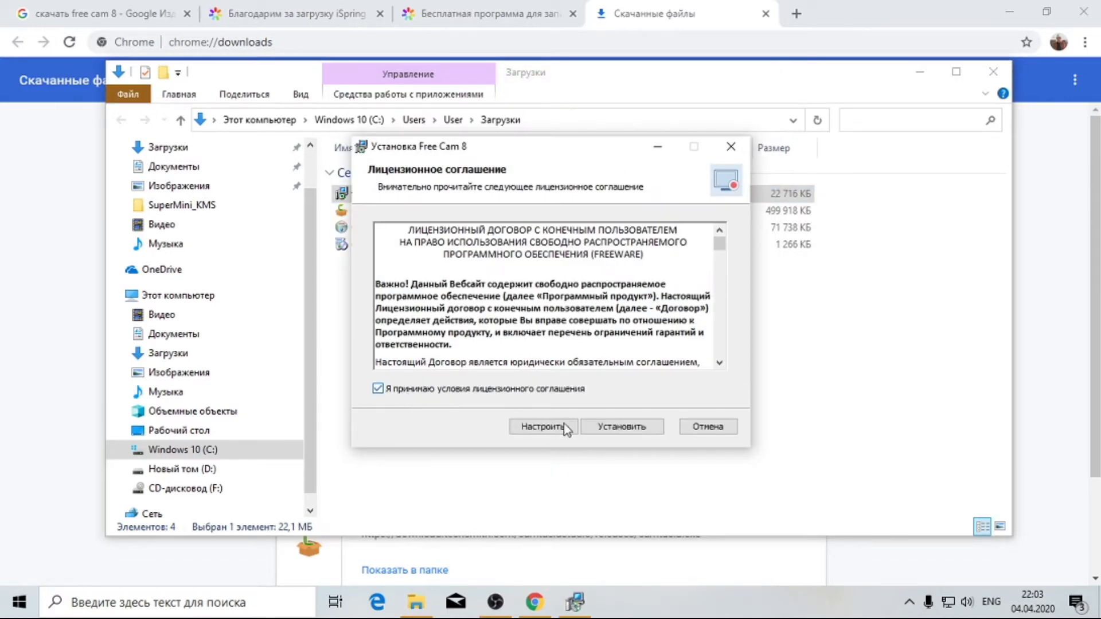
{"action": "left_click", "coordinate": [610, 427]}
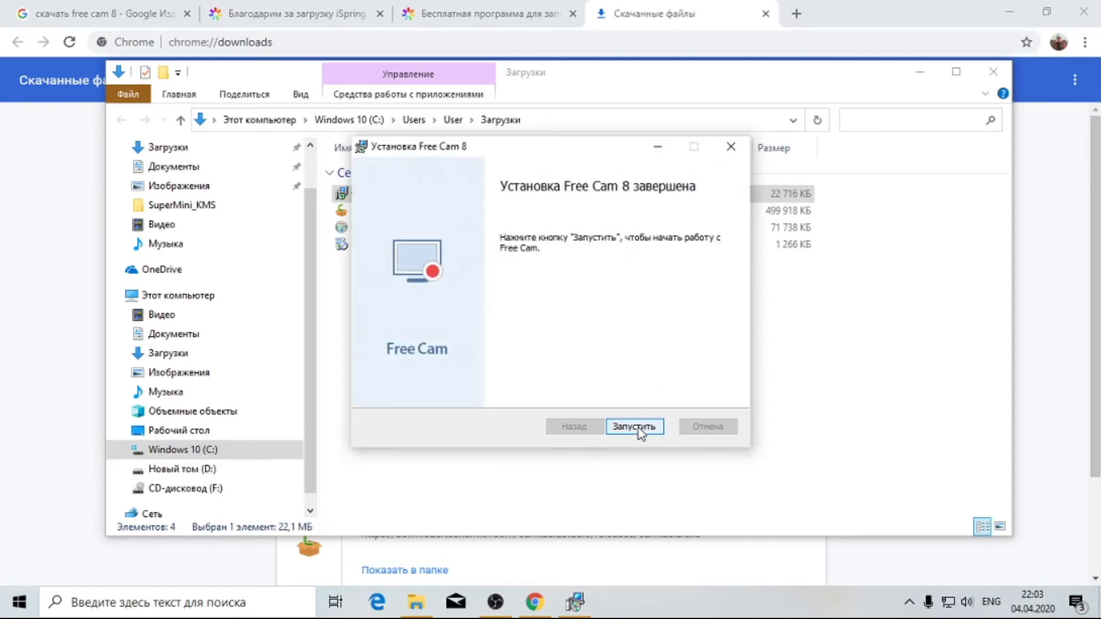
- Launch Free Cam from the finished installer and close the Downloads folder window and Chrome
{"action": "left_click", "coordinate": [638, 429]}
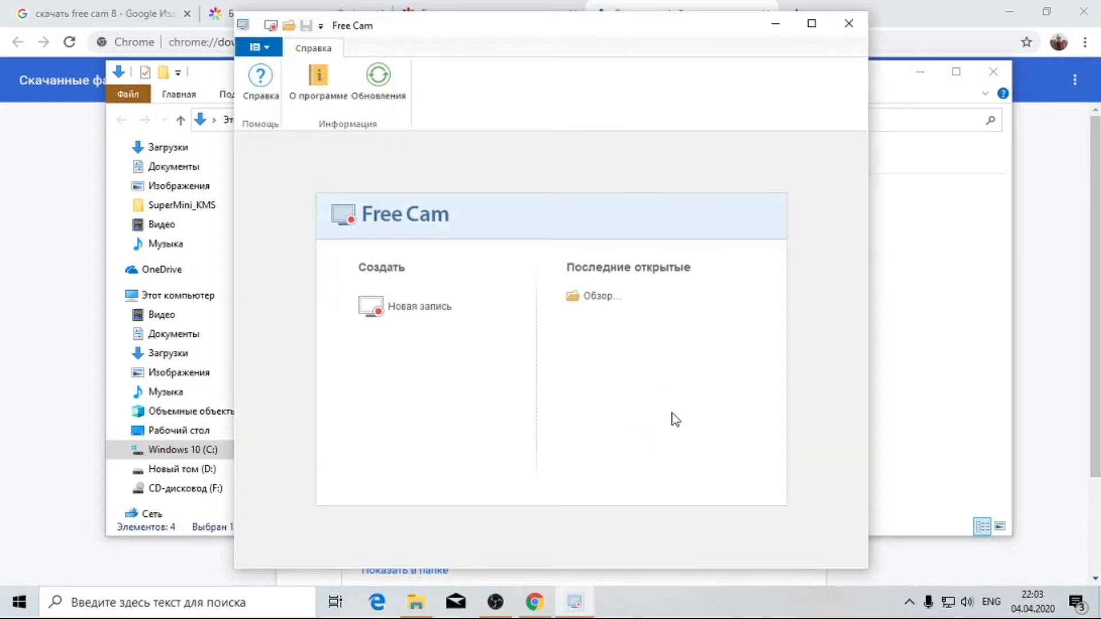
{"action": "left_click", "coordinate": [993, 72]}
{"action": "left_click", "coordinate": [1084, 12]}
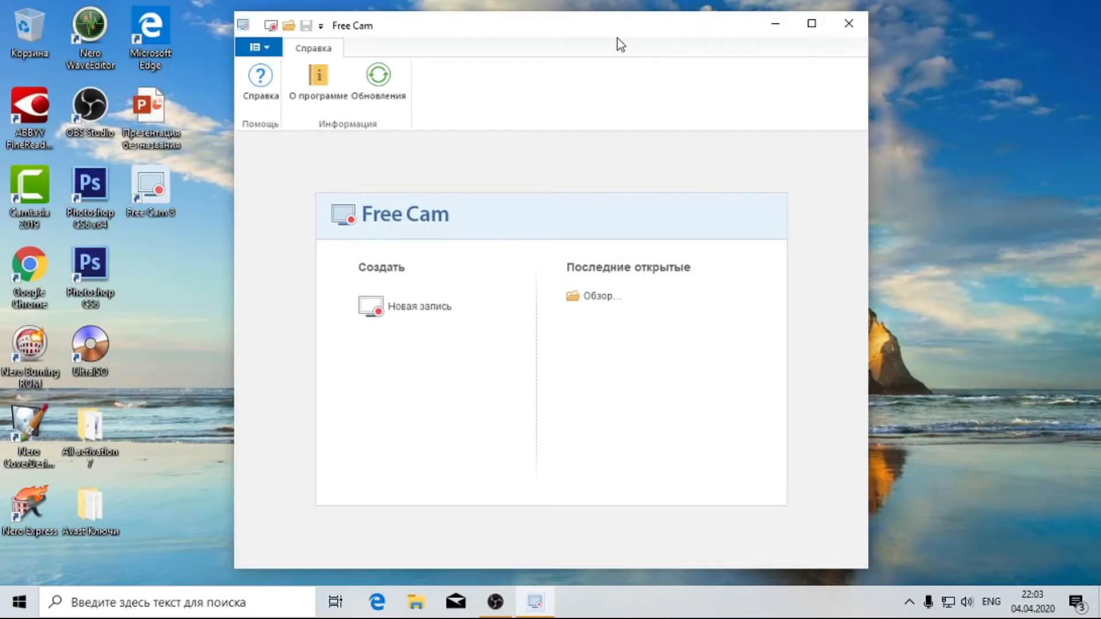
- Move the Free Cam window, widen it slightly and close the program
{"action": "left_click_drag", "start_coordinate": [453, 35], "coordinate": [496, 41]}
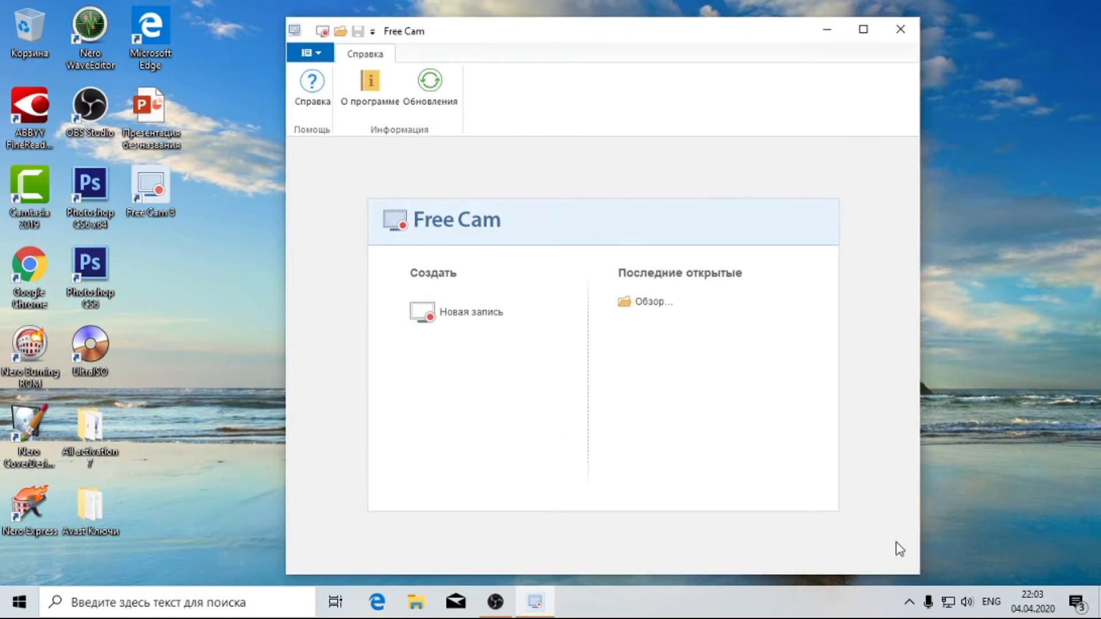
{"action": "left_click_drag", "start_coordinate": [897, 439], "coordinate": [912, 439]}
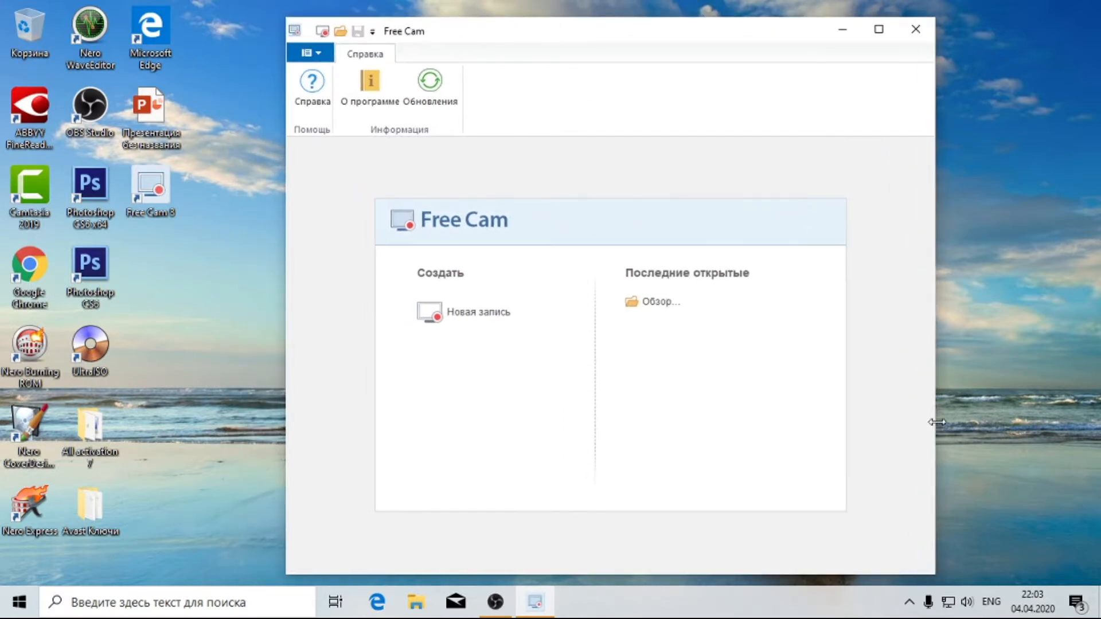
{"action": "left_click", "coordinate": [914, 39]}
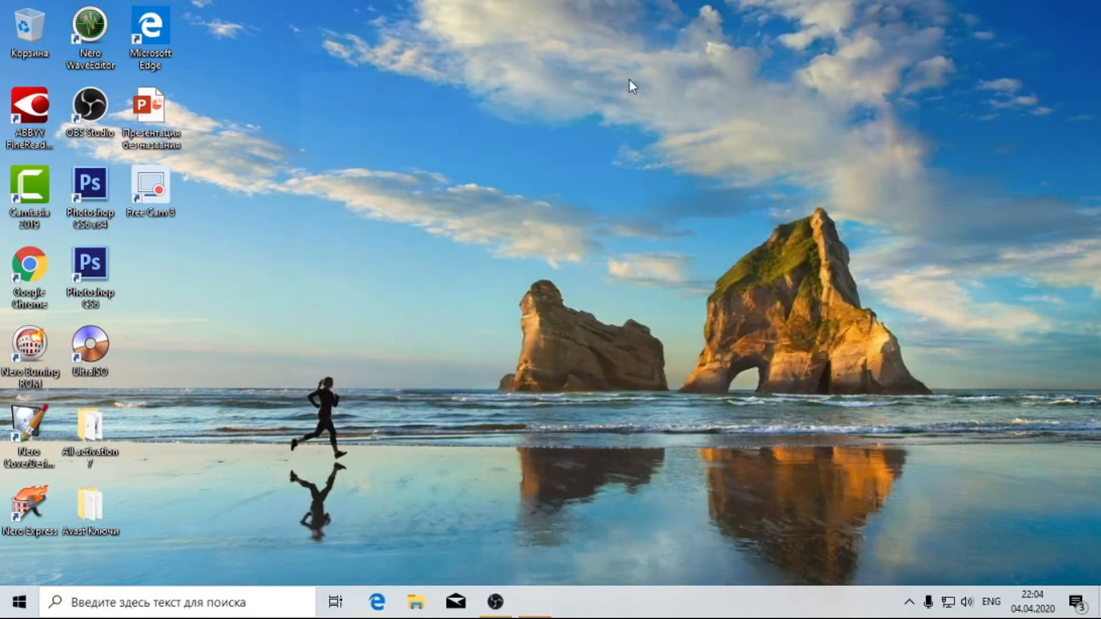
- Start Free Cam 8 from its desktop shortcut and maximize its window
{"action": "left_click_drag", "start_coordinate": [240, 238], "coordinate": [122, 159]}
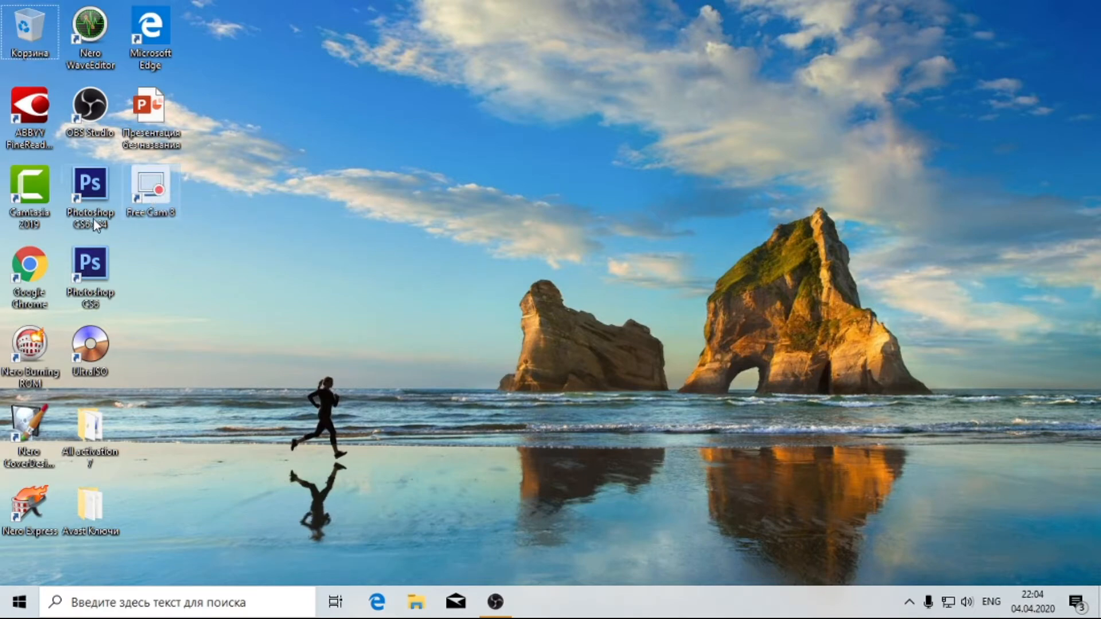
{"action": "double_click", "coordinate": [156, 198]}
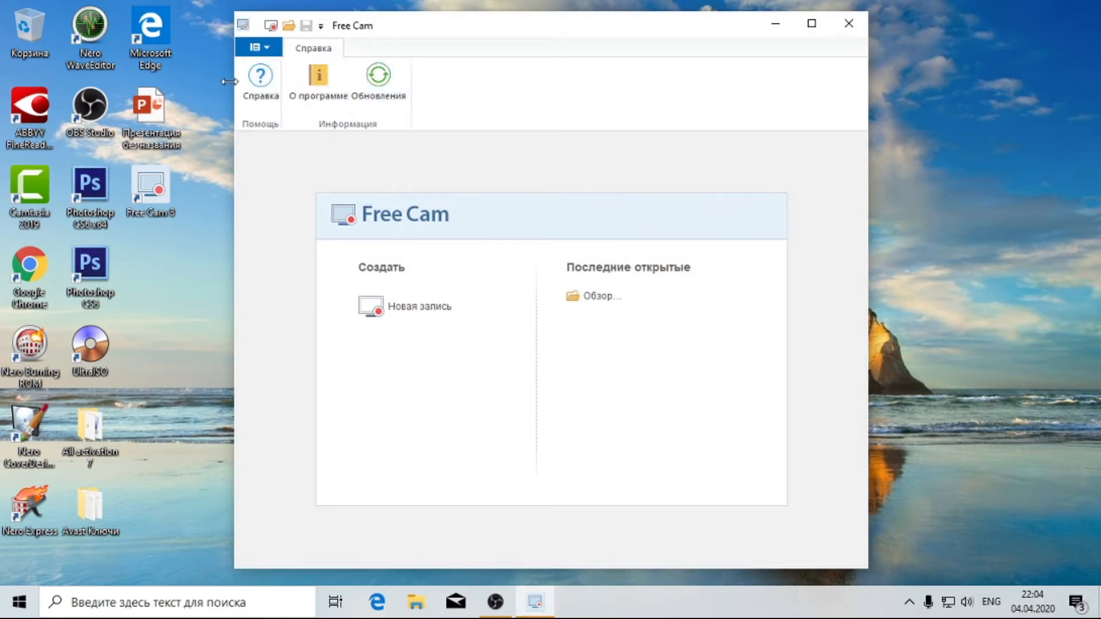
{"action": "left_click", "coordinate": [814, 24]}
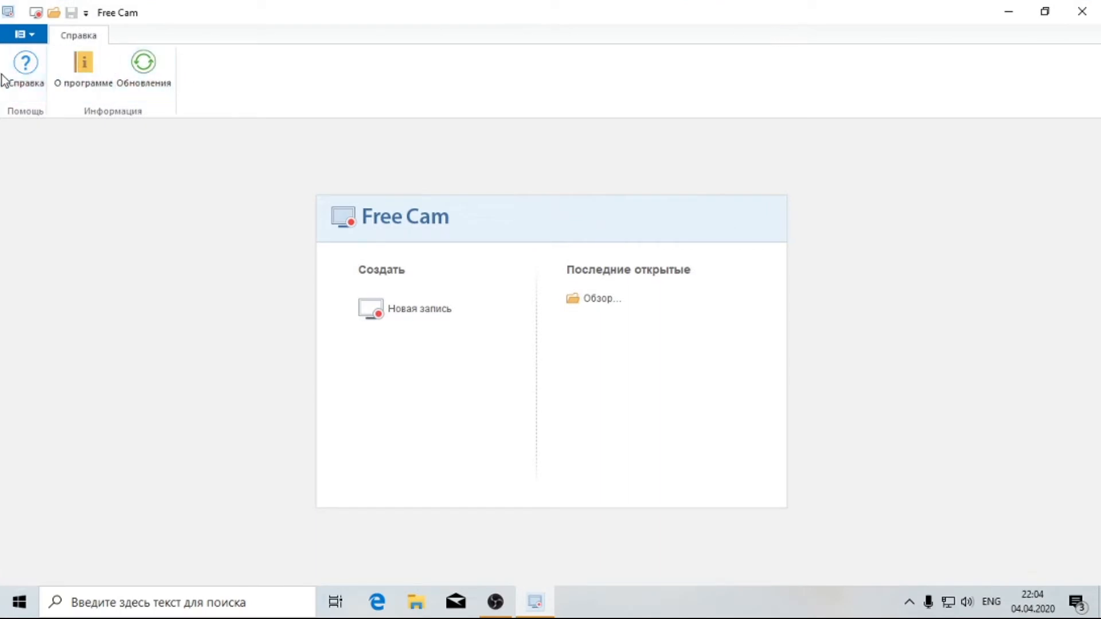
- Browse the Documents folder for a project to open and cancel without opening one
{"action": "left_click", "coordinate": [29, 38]}
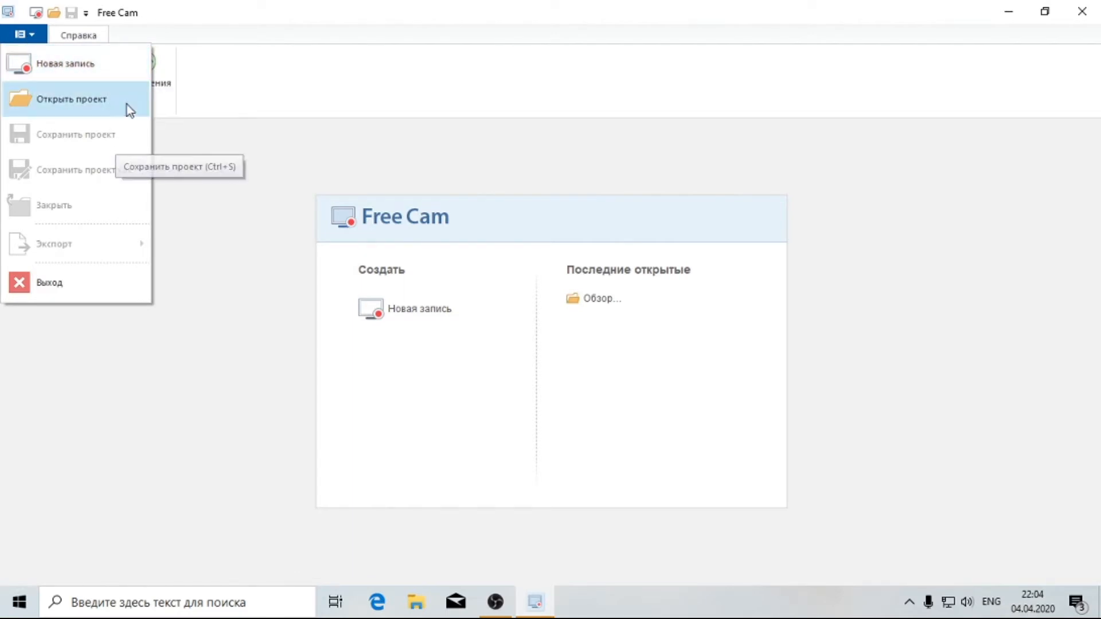
{"action": "left_click", "coordinate": [82, 103]}
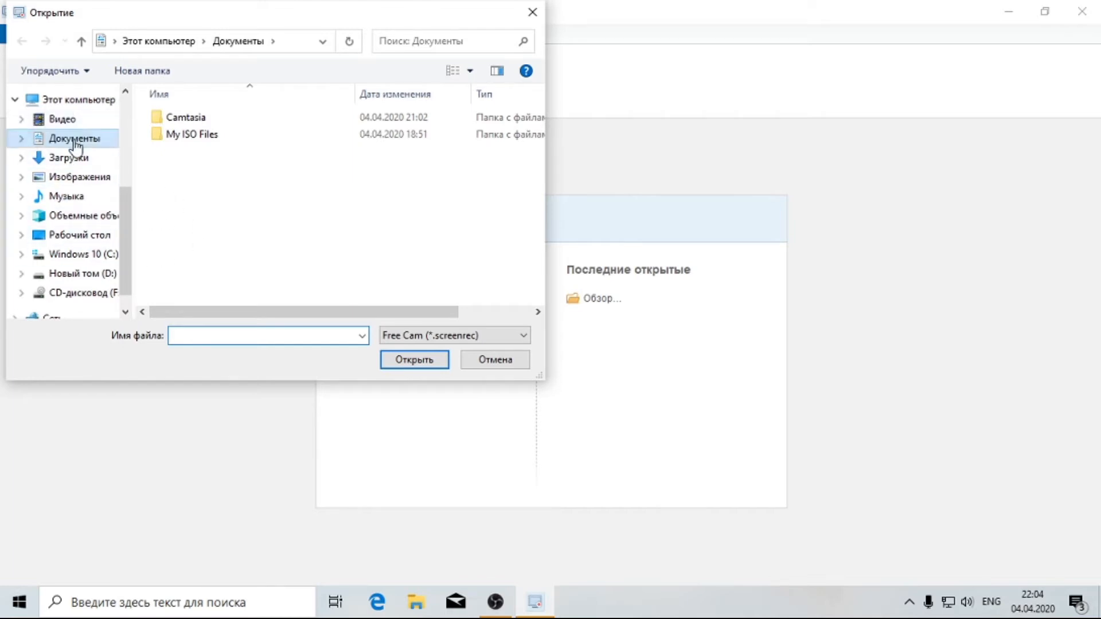
{"action": "left_click", "coordinate": [485, 364]}
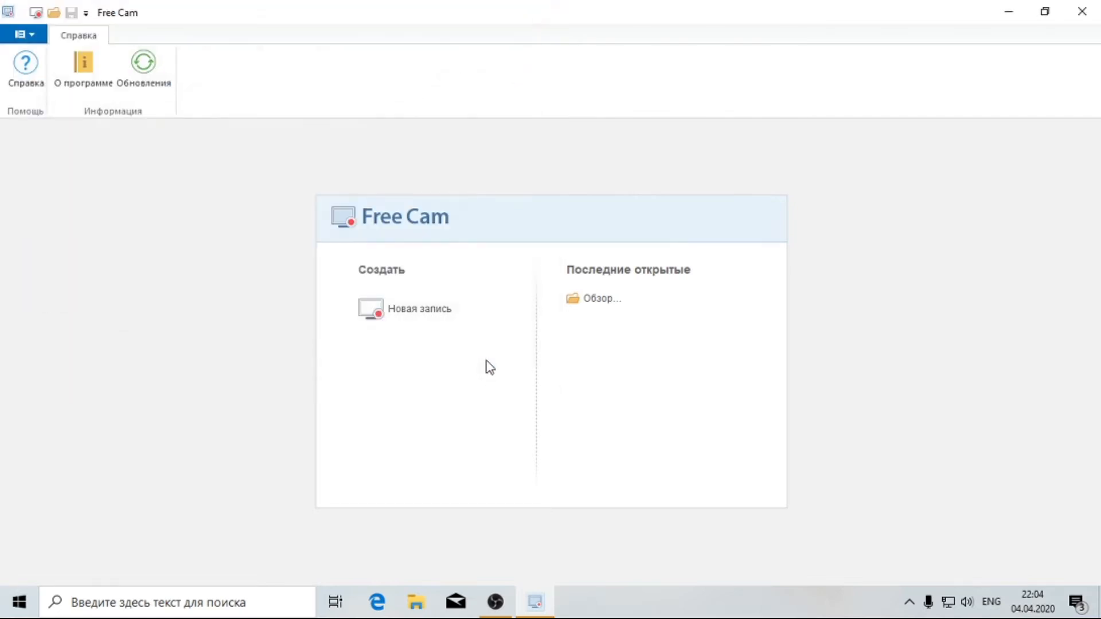
- View the program's About information and check for Free Cam updates, closing both dialogs
{"action": "left_click", "coordinate": [103, 66]}
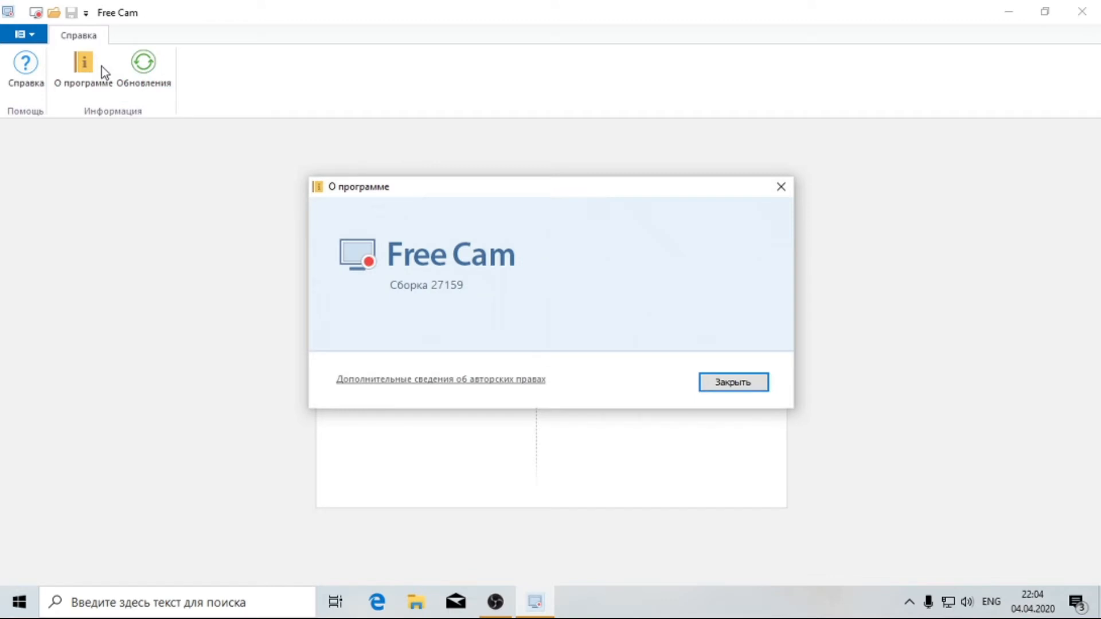
{"action": "left_click", "coordinate": [734, 383]}
{"action": "left_click", "coordinate": [158, 79]}
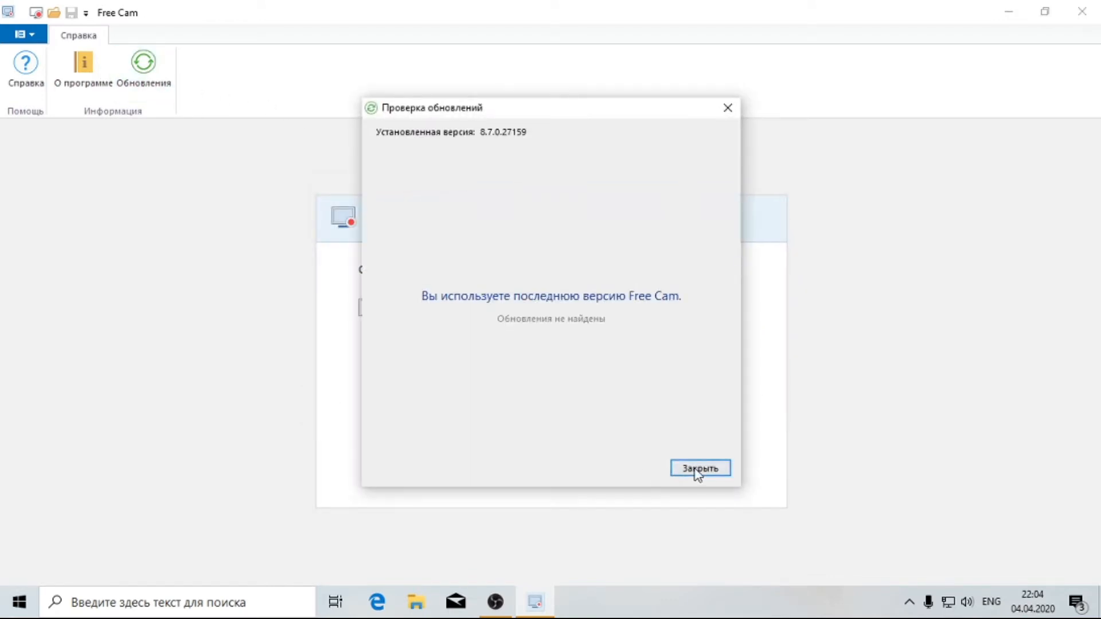
{"action": "left_click", "coordinate": [702, 469]}
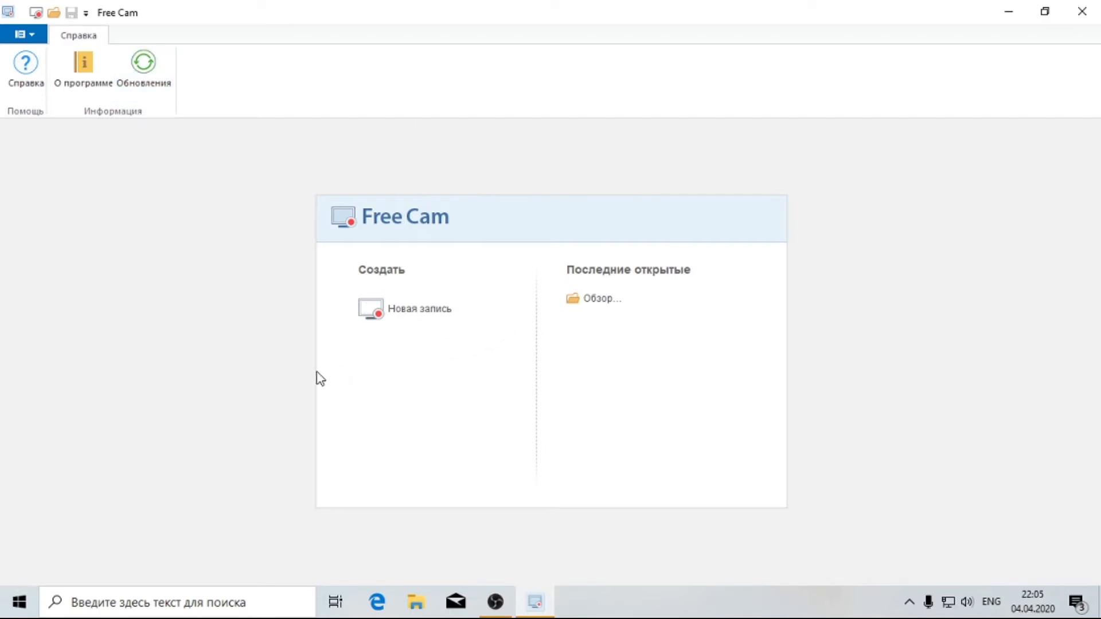
- Create a new recording and switch on the microphone for the 1280 x 720 capture area
{"action": "left_click", "coordinate": [425, 314]}
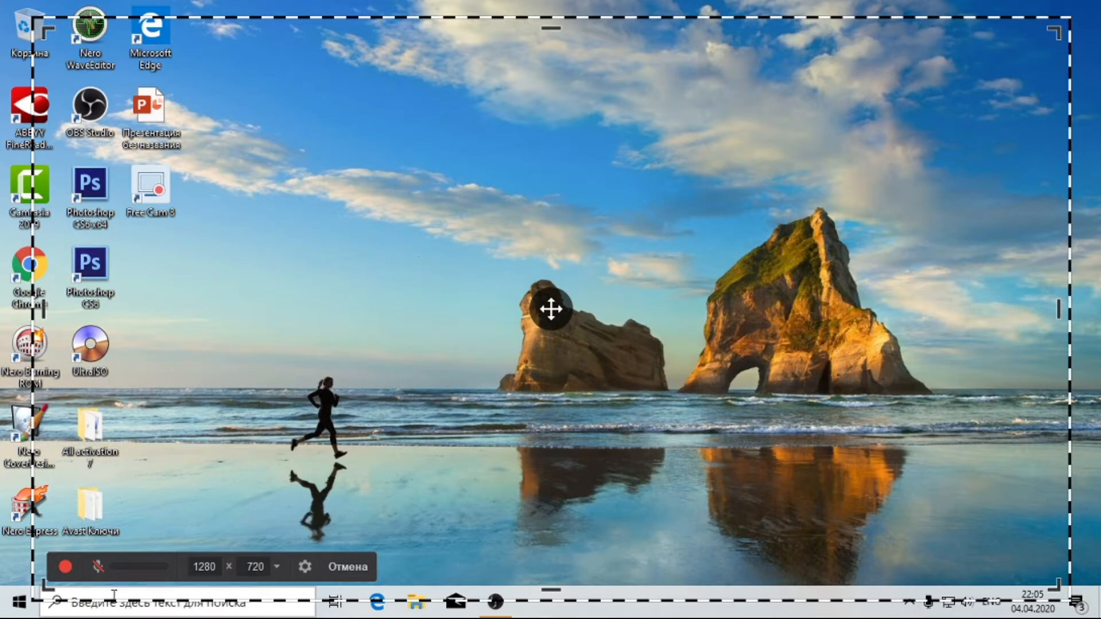
{"action": "left_click", "coordinate": [97, 567]}
{"action": "left_click", "coordinate": [97, 567]}
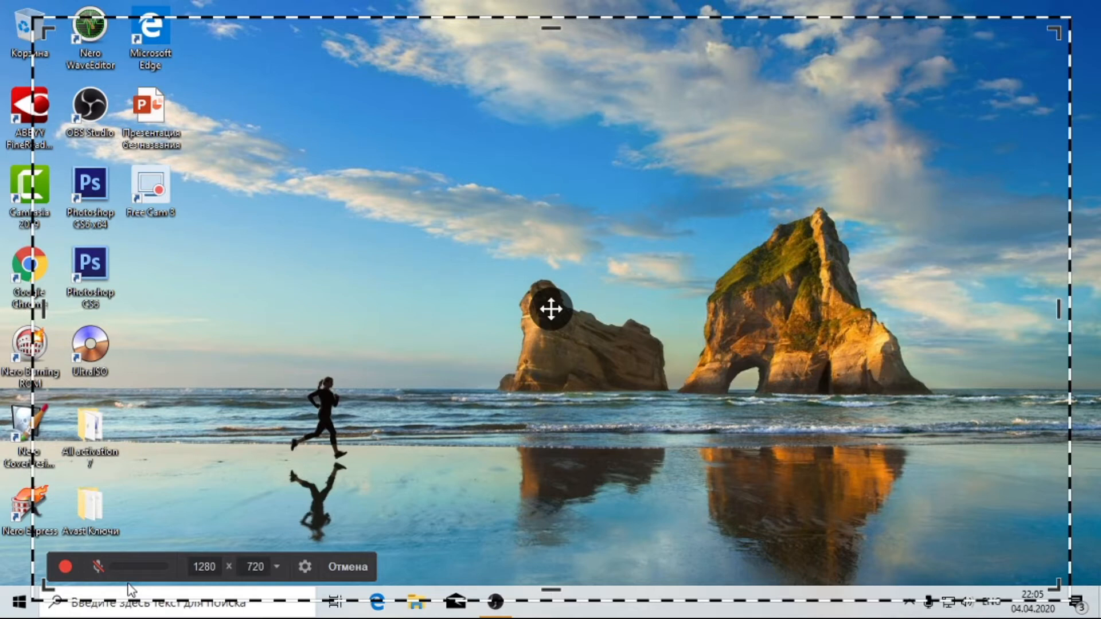
{"action": "left_click", "coordinate": [98, 565]}
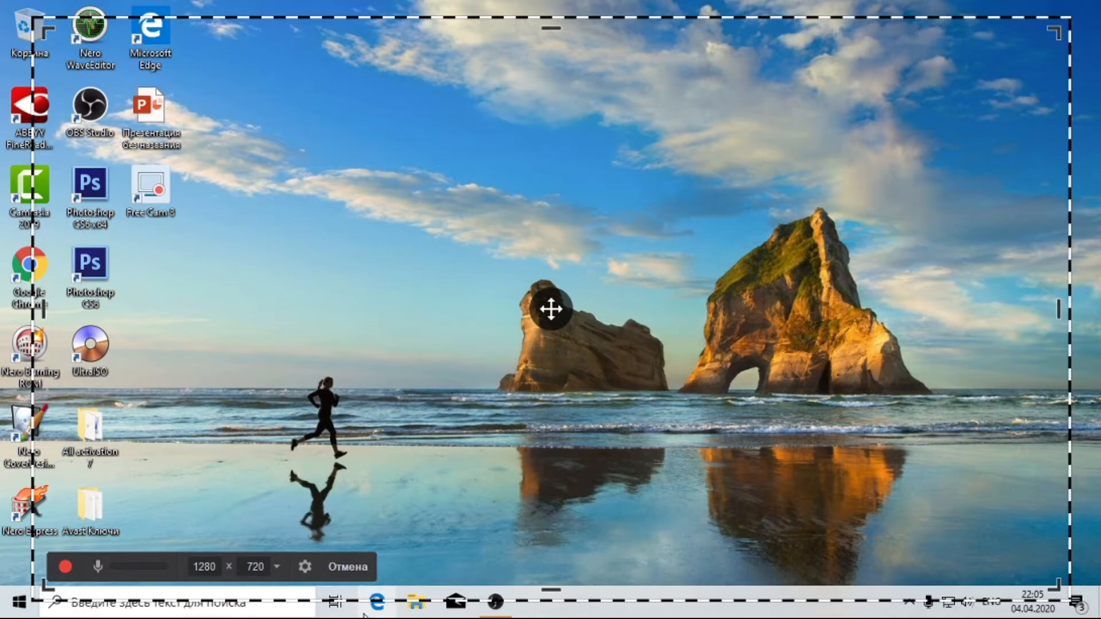
- Open the recording settings, review the stop and cancel hotkeys, and raise the microphone volume to maximum
{"action": "left_click", "coordinate": [305, 566]}
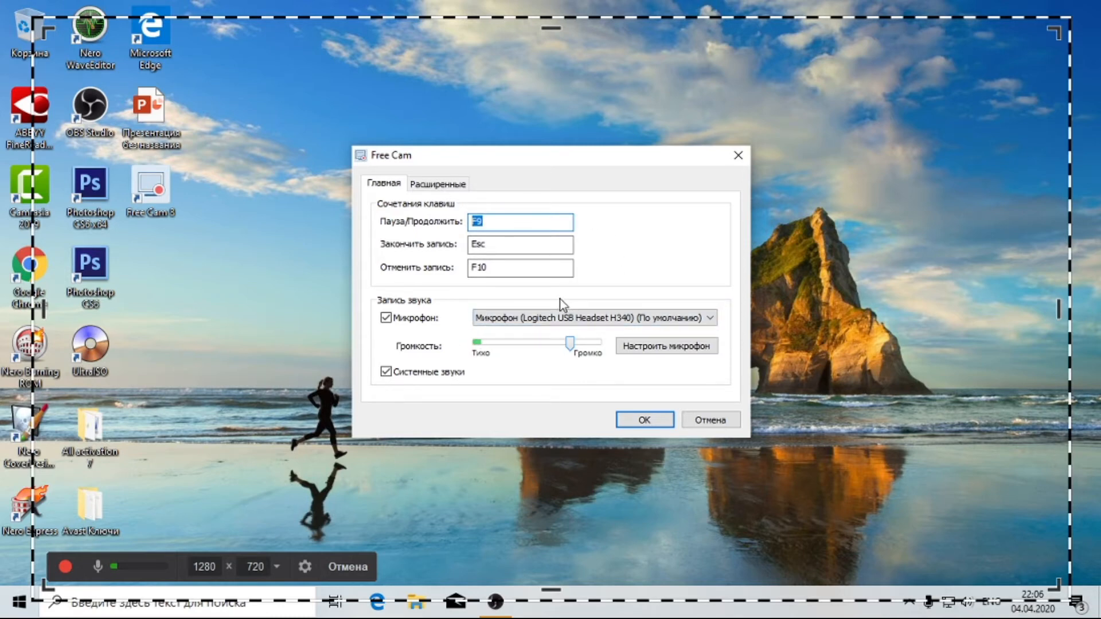
{"action": "left_click_drag", "start_coordinate": [537, 248], "coordinate": [395, 245]}
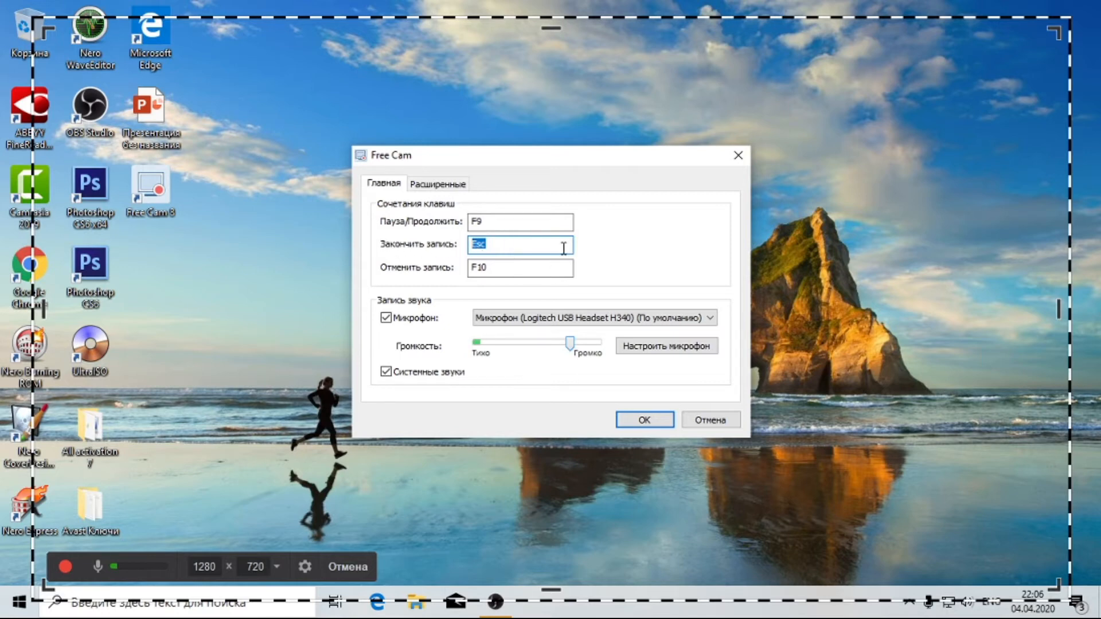
{"action": "left_click", "coordinate": [540, 272]}
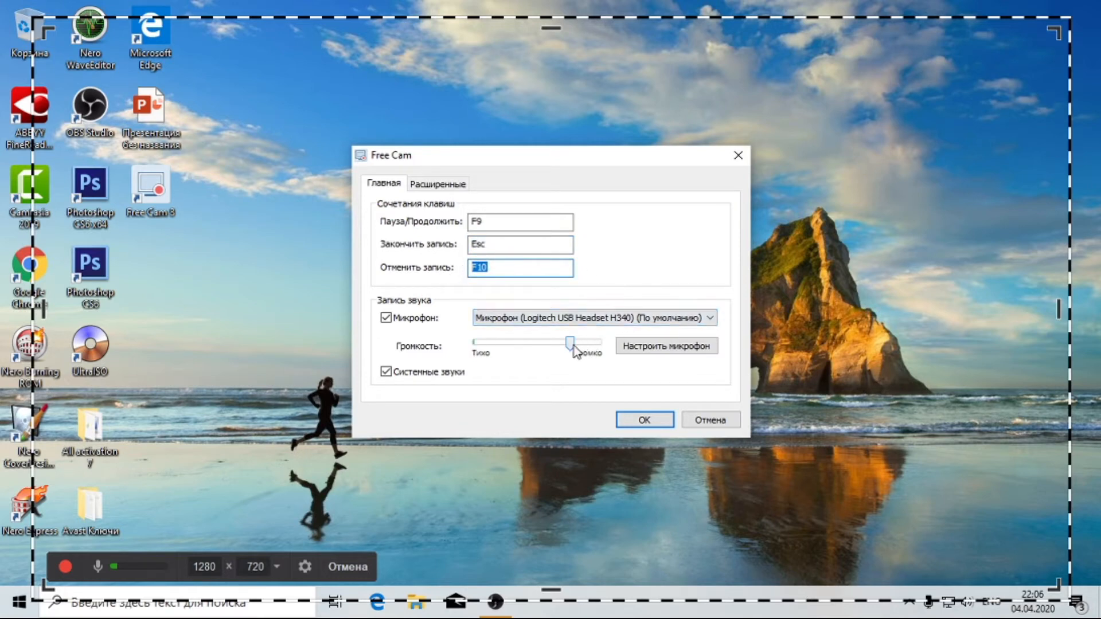
{"action": "left_click_drag", "start_coordinate": [573, 347], "coordinate": [607, 352]}
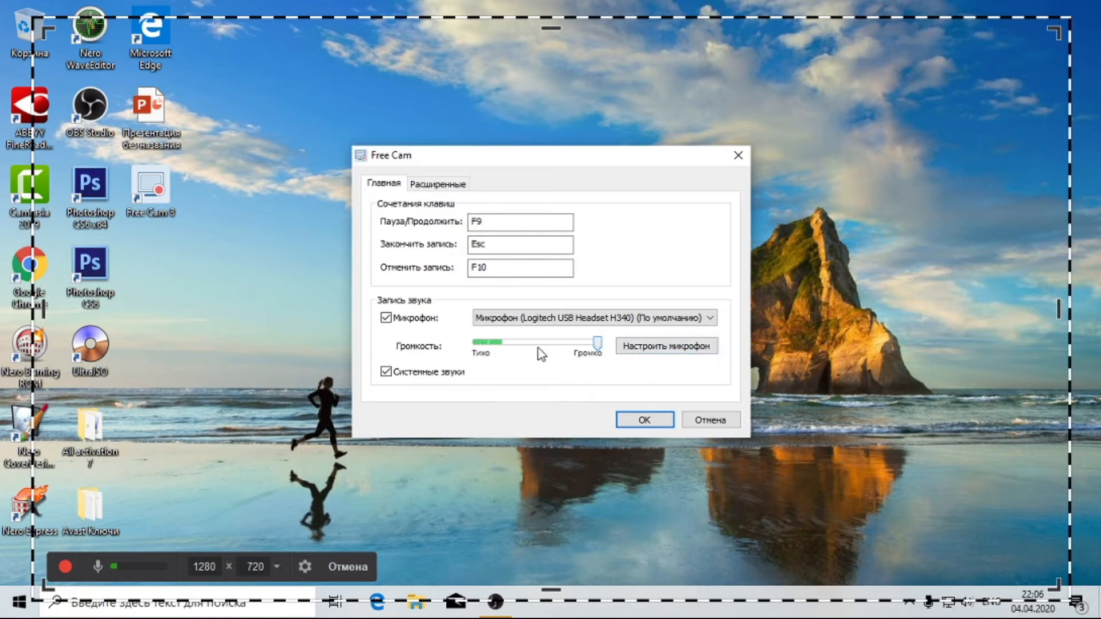
- Start the microphone setup wizard and accept the Logitech USB Headset H340 microphone as the recording device
{"action": "left_click", "coordinate": [653, 349]}
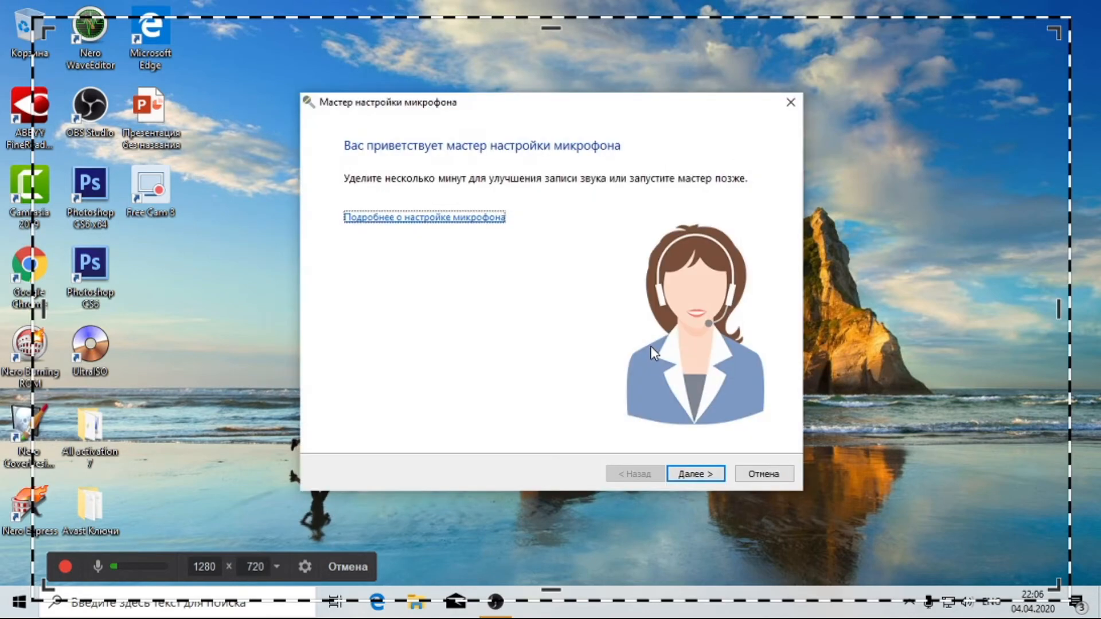
{"action": "left_click", "coordinate": [702, 480]}
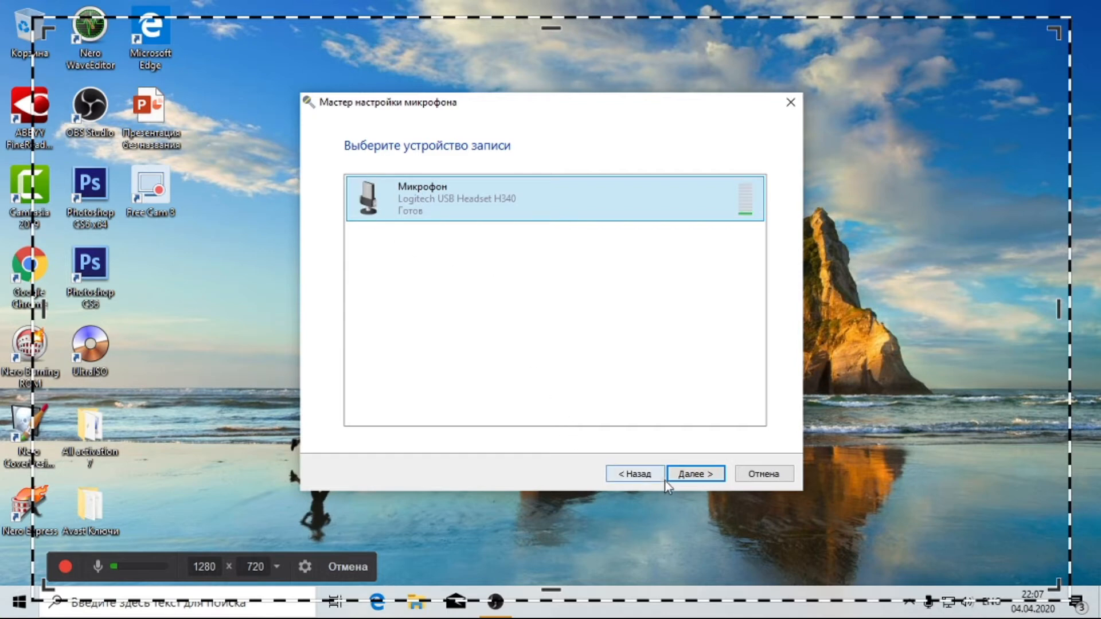
{"action": "left_click", "coordinate": [702, 475]}
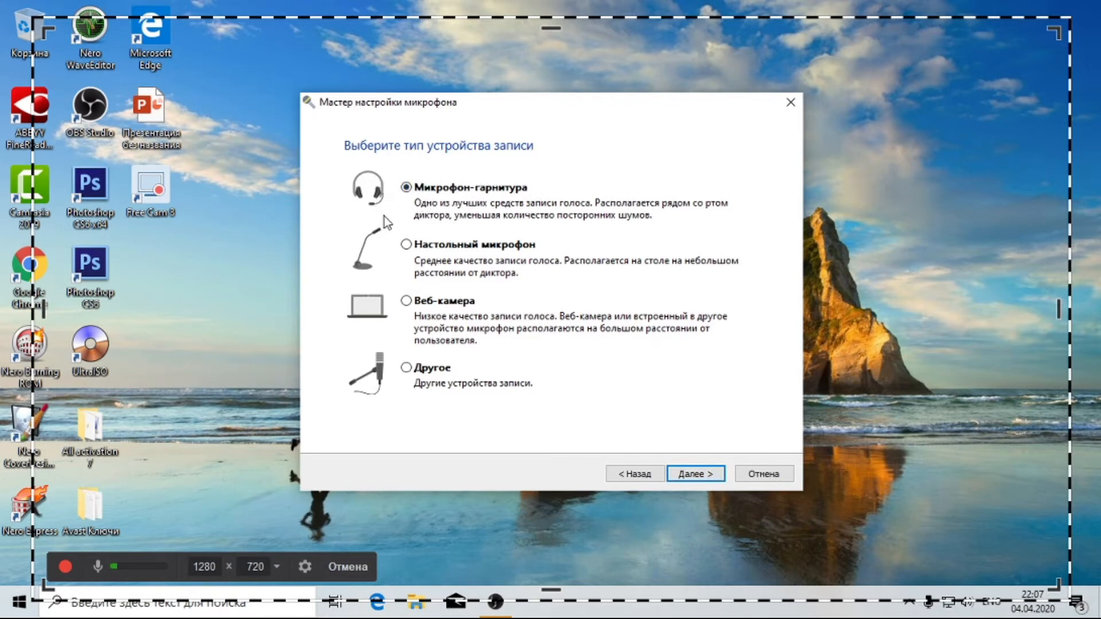
- Try the desktop microphone, webcam and other device types, and settle on the headset microphone as the recording device type
{"action": "left_click", "coordinate": [418, 246]}
{"action": "left_click", "coordinate": [422, 309]}
{"action": "left_click", "coordinate": [427, 372]}
{"action": "left_click", "coordinate": [420, 304]}
{"action": "left_click", "coordinate": [441, 371]}
{"action": "left_click", "coordinate": [408, 243]}
{"action": "left_click", "coordinate": [409, 302]}
{"action": "left_click", "coordinate": [406, 367]}
{"action": "left_click", "coordinate": [422, 188]}
{"action": "left_click", "coordinate": [677, 475]}
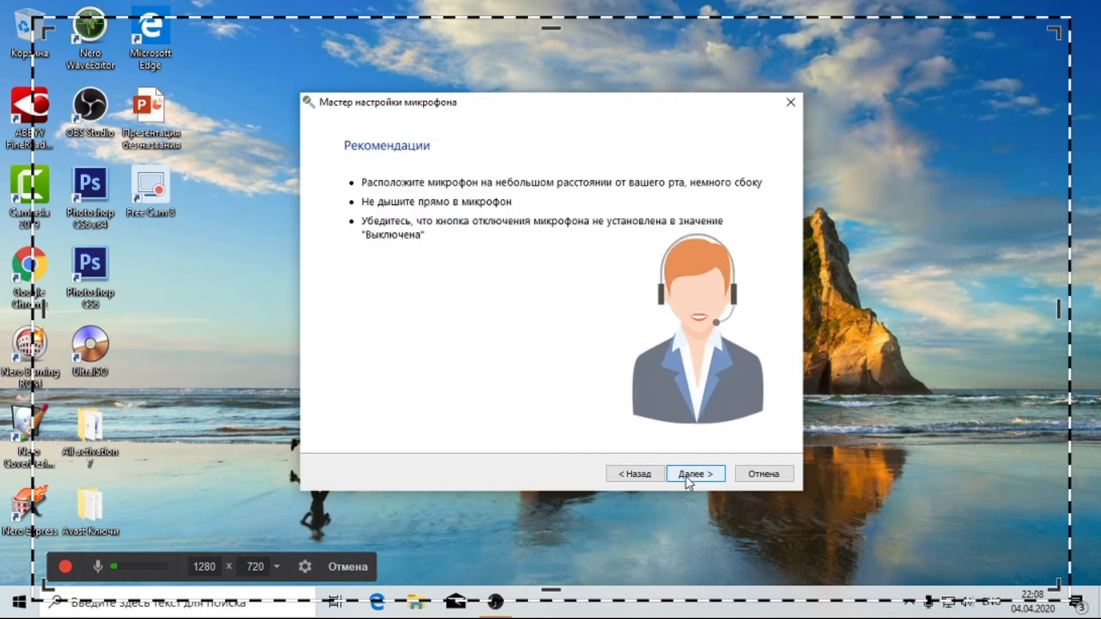
- Complete the microphone calibration with the read-aloud text, finish the wizard and cancel out of the recording settings
{"action": "left_click", "coordinate": [686, 476]}
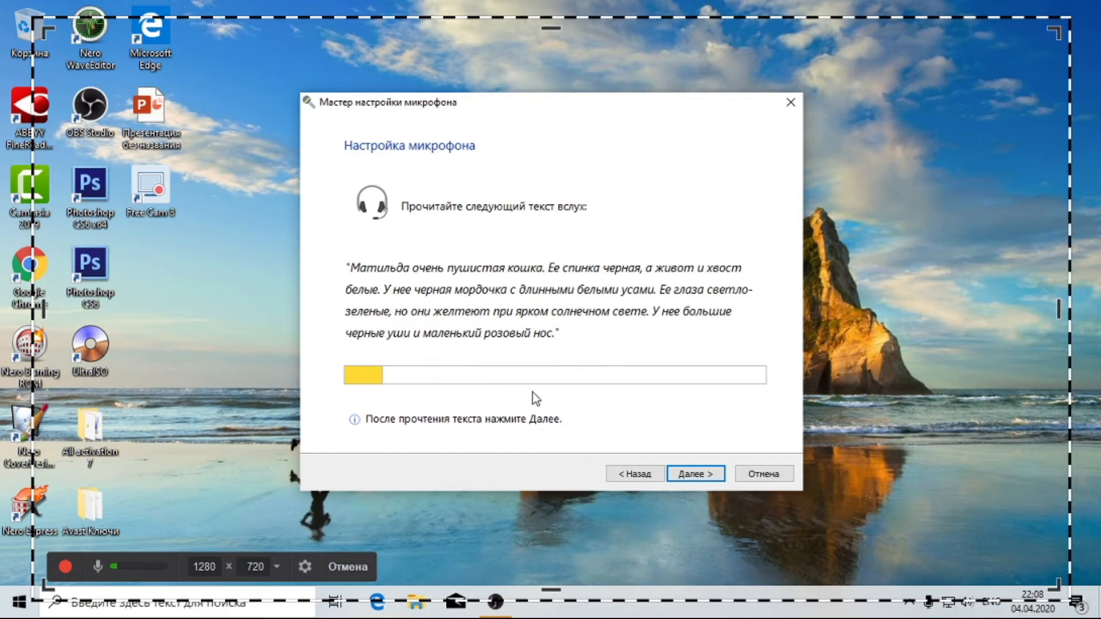
{"action": "left_click", "coordinate": [696, 475]}
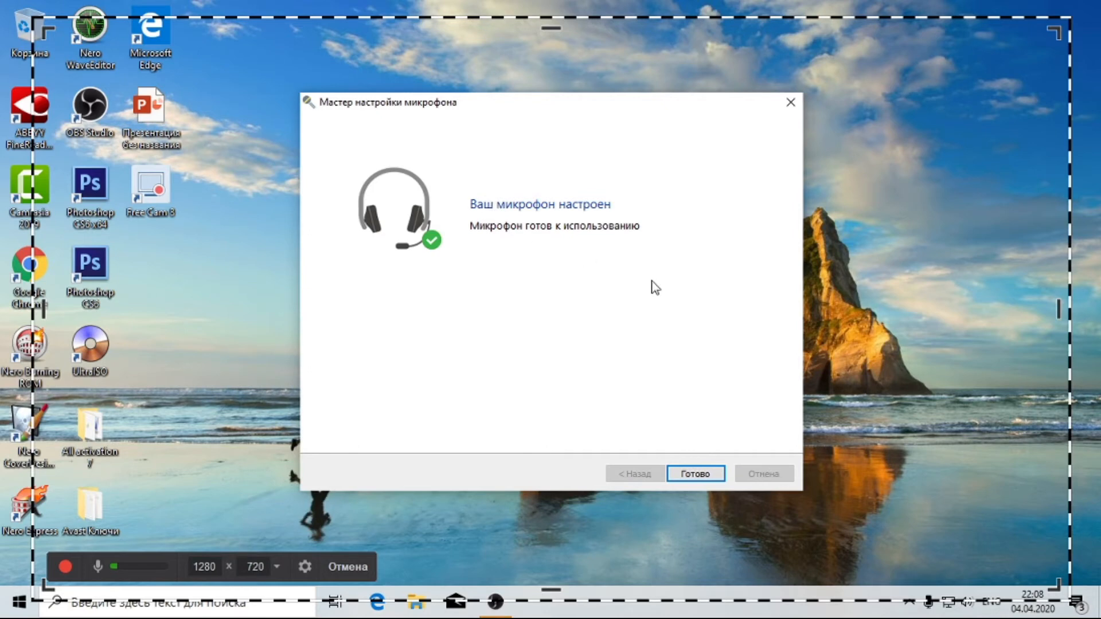
{"action": "left_click", "coordinate": [699, 476]}
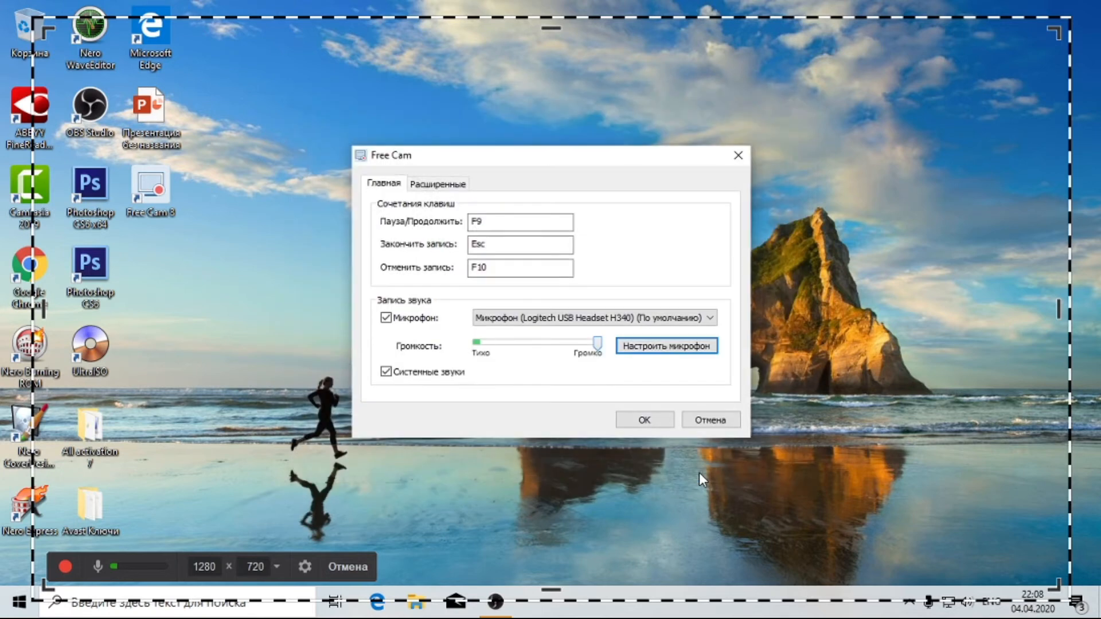
{"action": "left_click", "coordinate": [701, 420]}
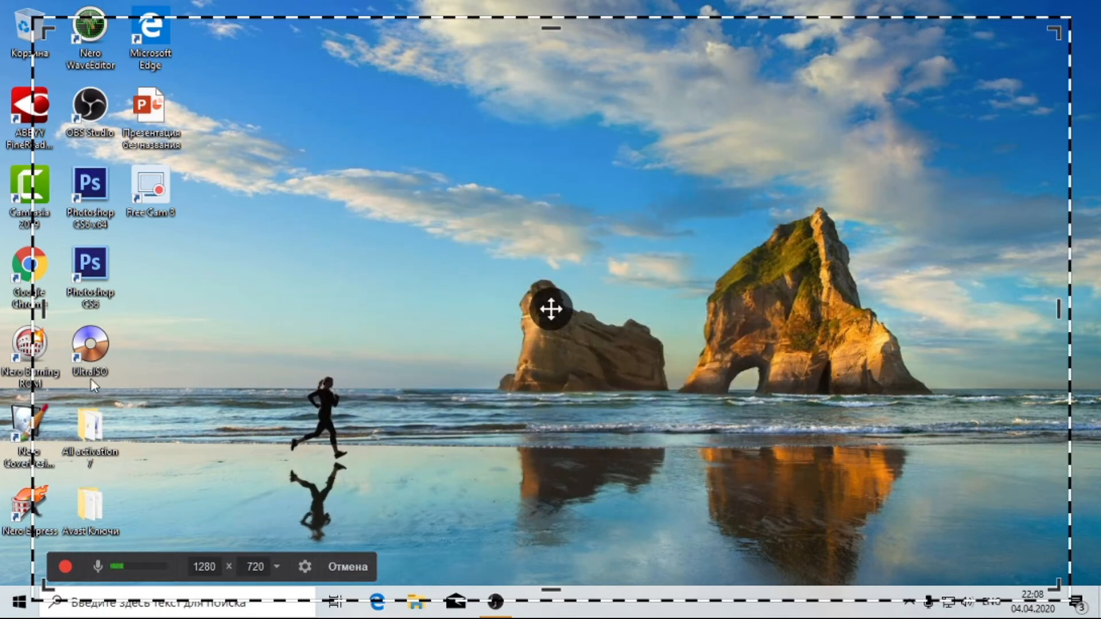
- Record a screen clip of about 8 seconds and stop the recording
{"action": "left_click", "coordinate": [69, 569]}
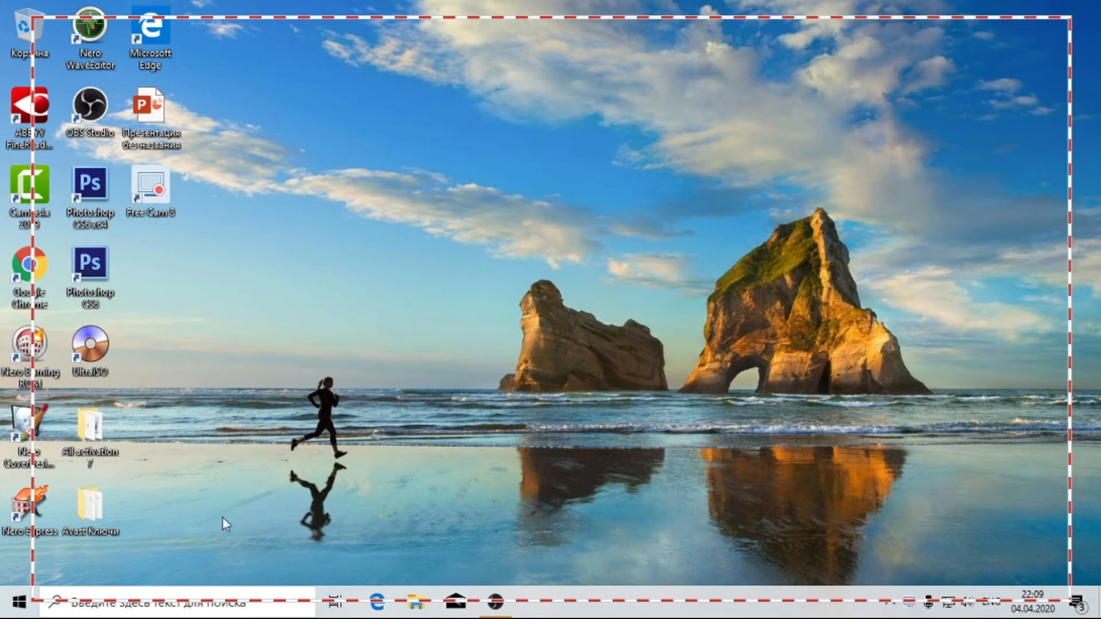
{"action": "key", "text": "Escape"}
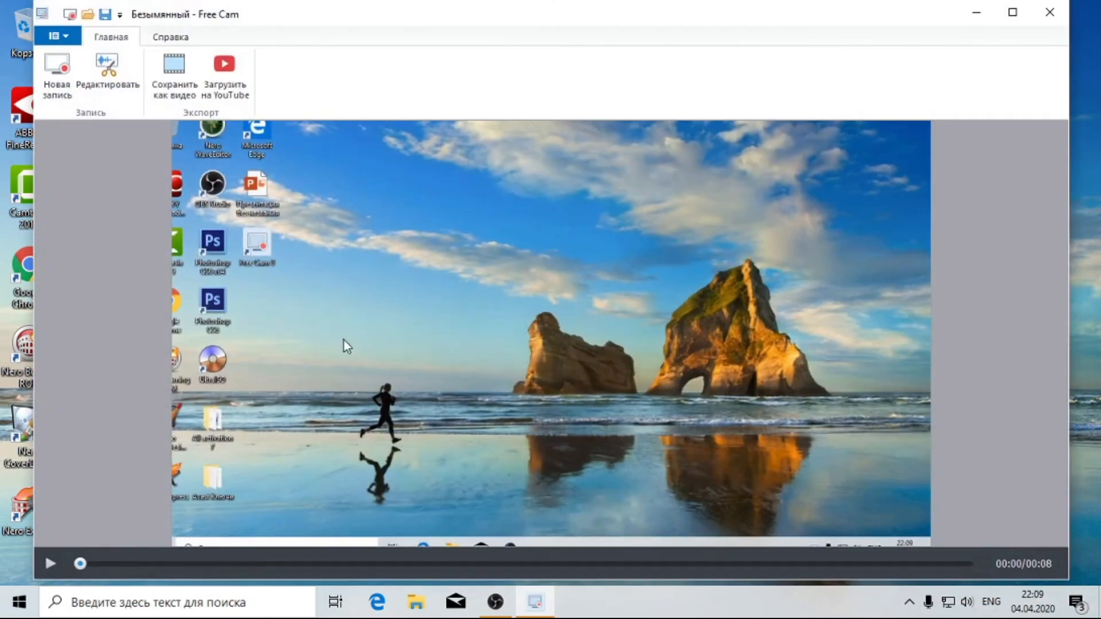
- Preview the recorded clip by jumping along the timeline, playing it from about 2 seconds and pausing at about 6 seconds
{"action": "left_click", "coordinate": [399, 564]}
{"action": "left_click", "coordinate": [352, 568]}
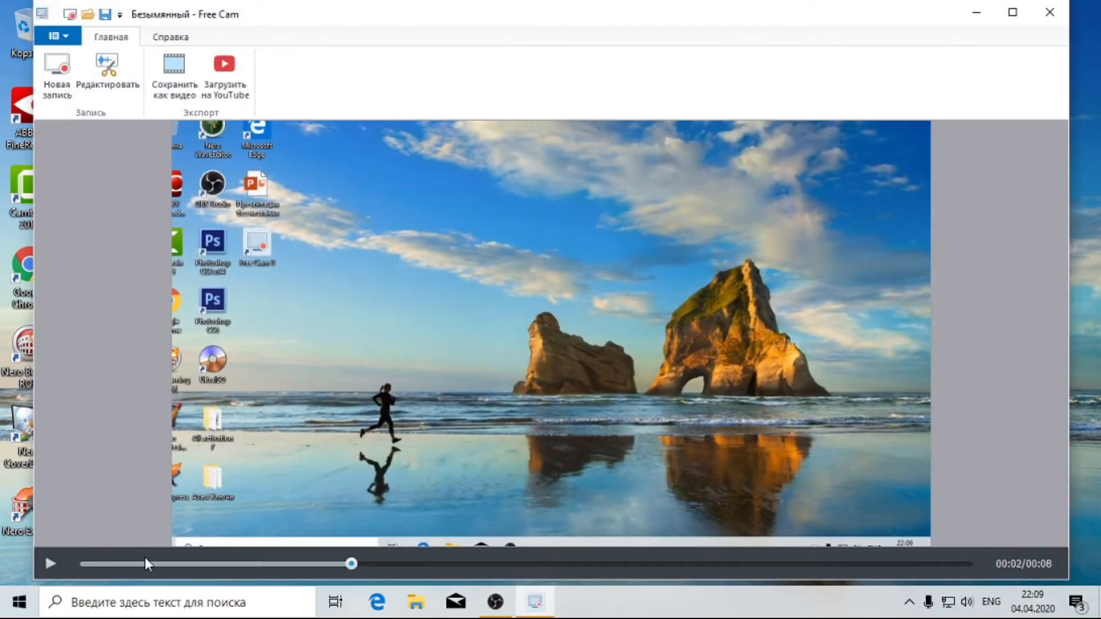
{"action": "left_click", "coordinate": [53, 568]}
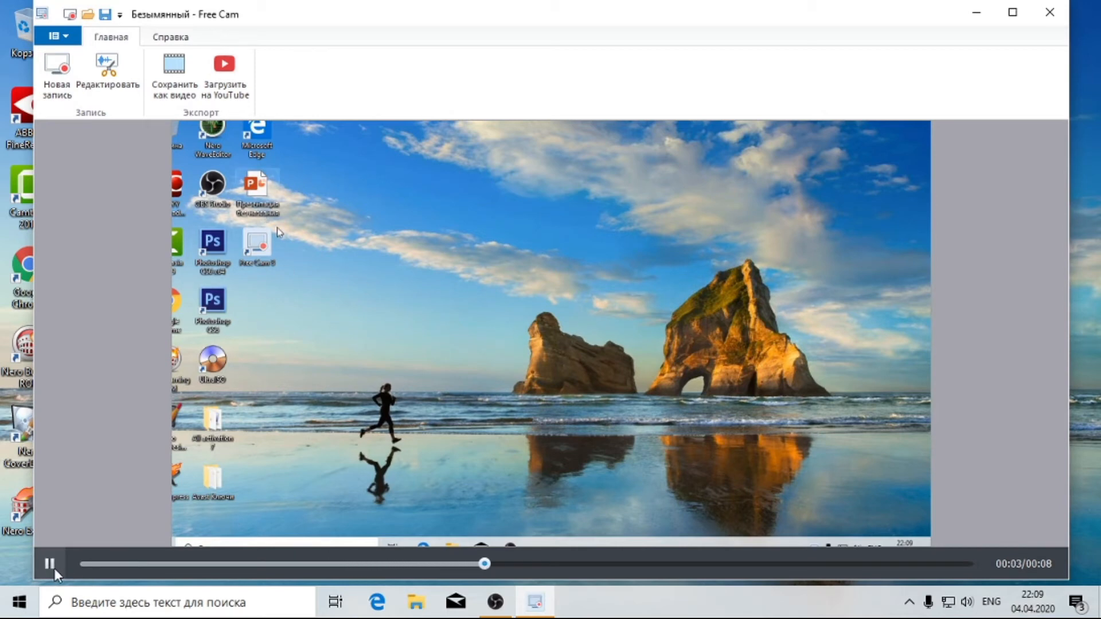
{"action": "left_click", "coordinate": [55, 569]}
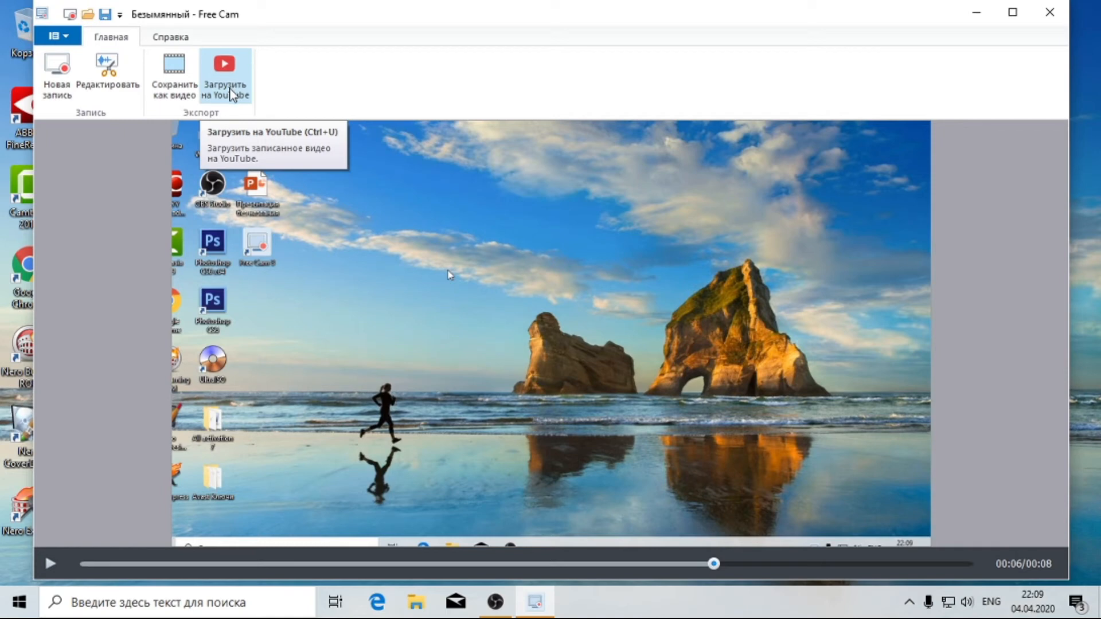
- Save the recording as a WMV video named Тест in the Видео folder
{"action": "left_click", "coordinate": [166, 72]}
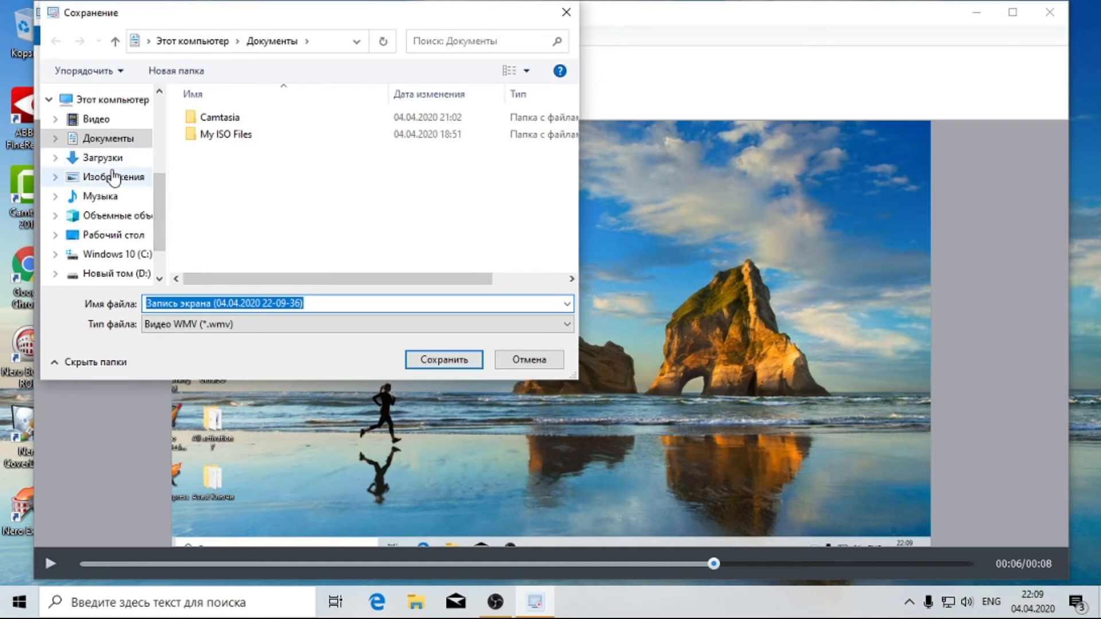
{"action": "left_click", "coordinate": [118, 123]}
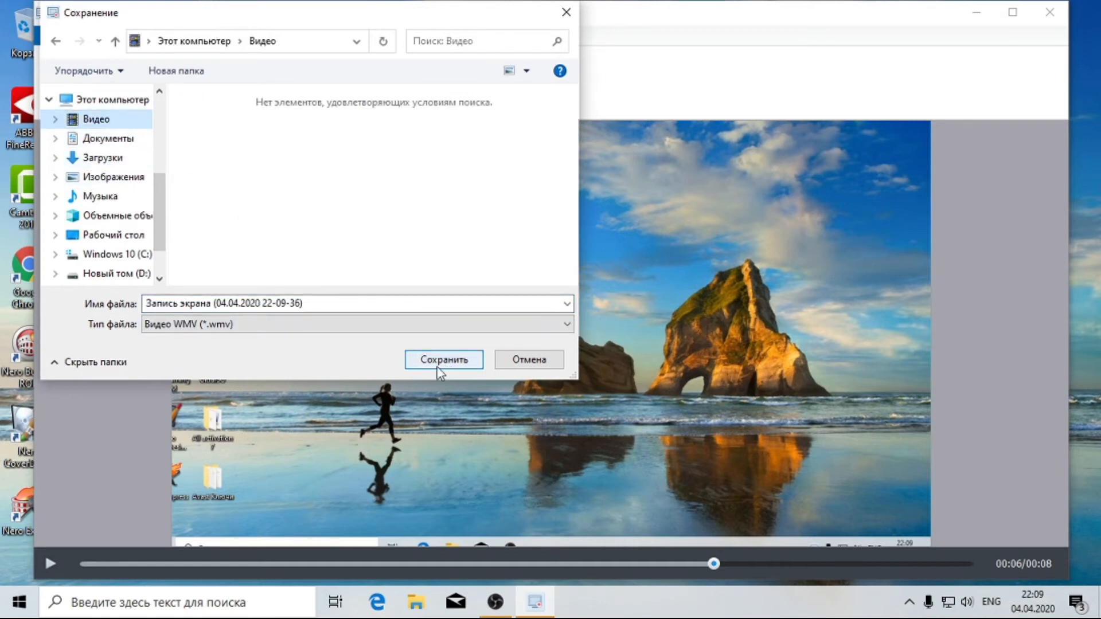
{"action": "left_click", "coordinate": [342, 306]}
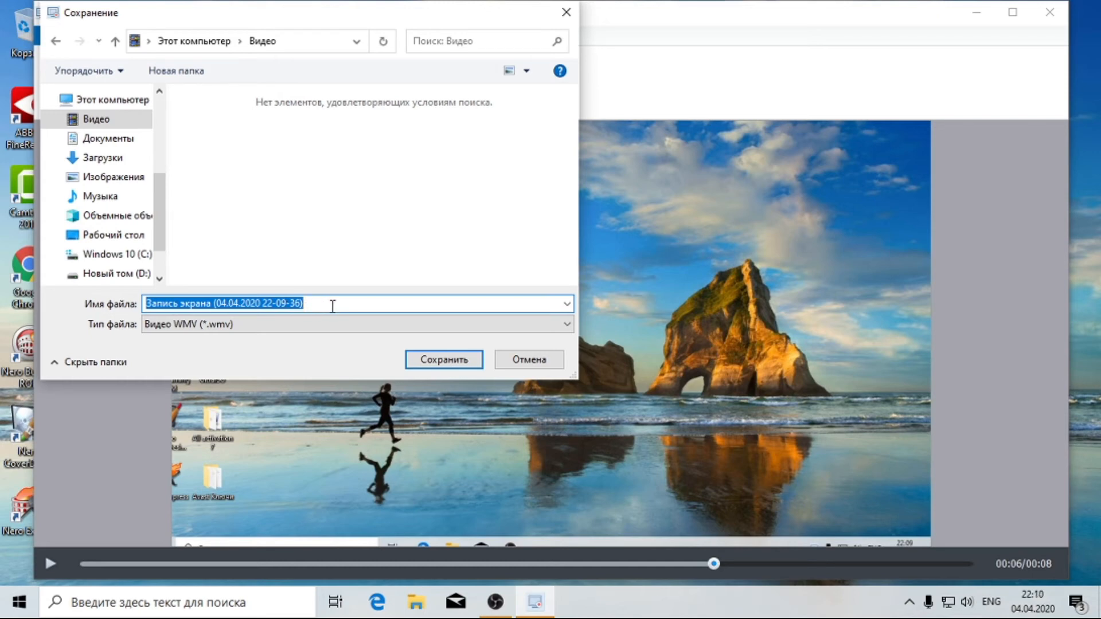
{"action": "left_click", "coordinate": [362, 304]}
{"action": "left_click_drag", "start_coordinate": [361, 307], "coordinate": [134, 289]}
{"action": "type", "text": "Ntc"}
{"action": "key", "text": "BackSpace"}
{"action": "key", "text": "alt+shift"}
{"action": "type", "text": "ТЕ"}
{"action": "key", "text": "BackSpace"}
{"action": "type", "text": "ест"}
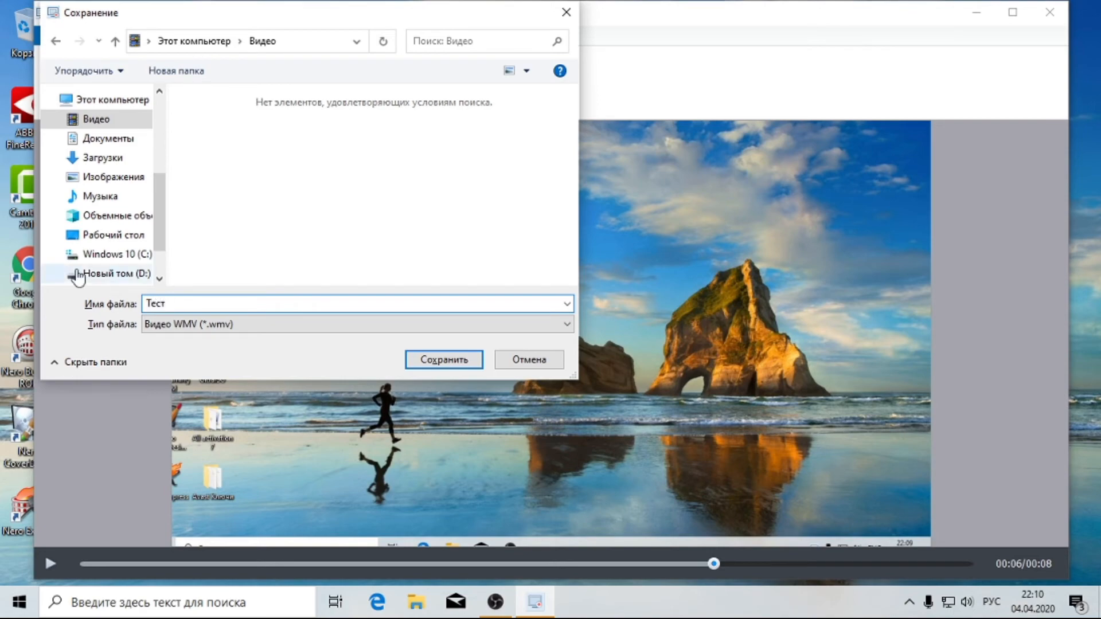
{"action": "left_click", "coordinate": [445, 361]}
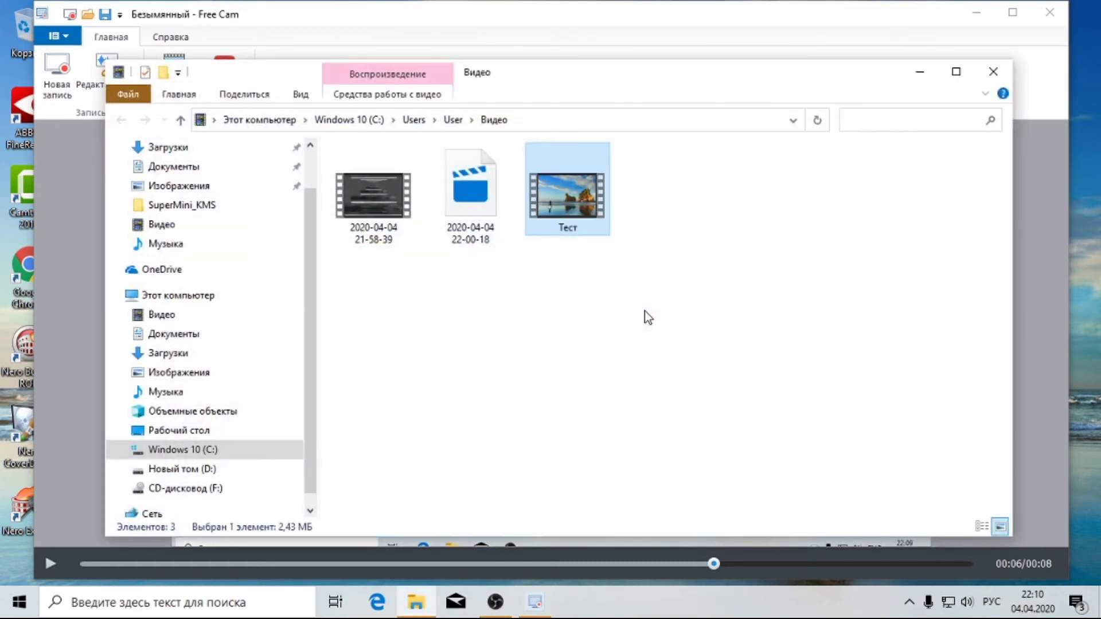
- Check the exported Тест video in the Видео folder and close the folder window
{"action": "left_click", "coordinate": [556, 216]}
{"action": "left_click", "coordinate": [609, 322]}
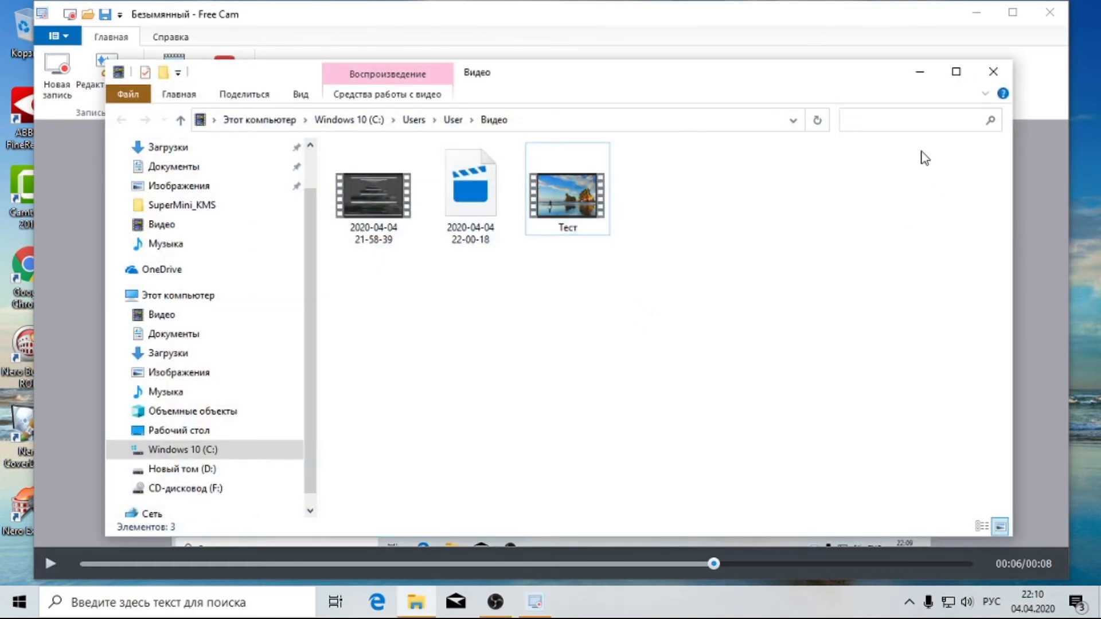
{"action": "left_click", "coordinate": [993, 71]}
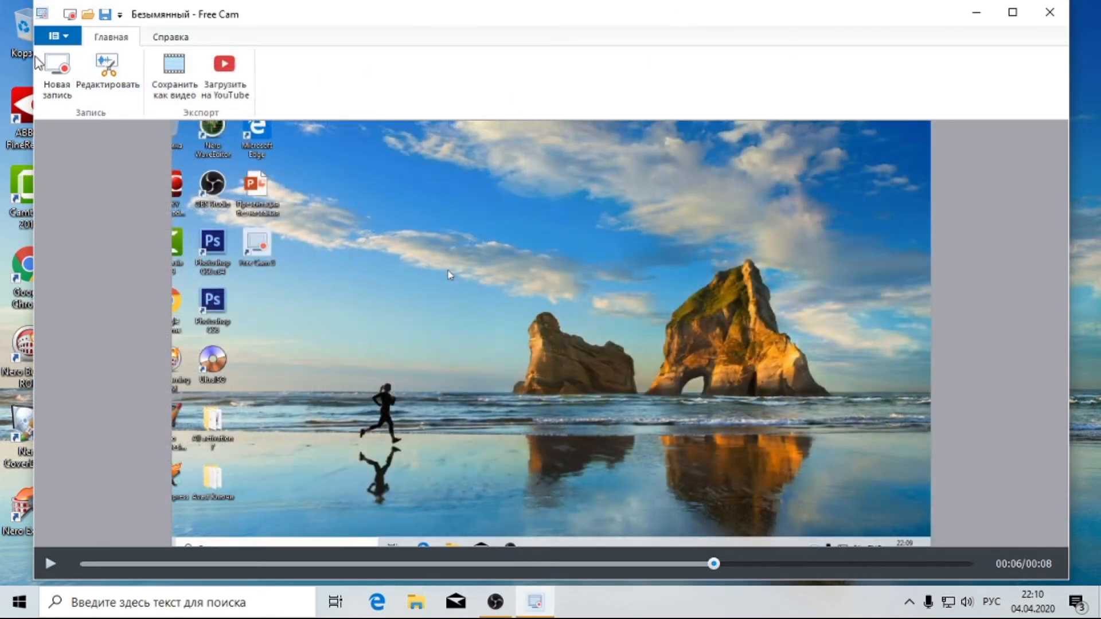
- Start a new recording in place of the current clip and open the desktop presentation Презентация без названия in PowerPoint, dismissing the Camtasia add-in welcome
{"action": "left_click", "coordinate": [57, 68]}
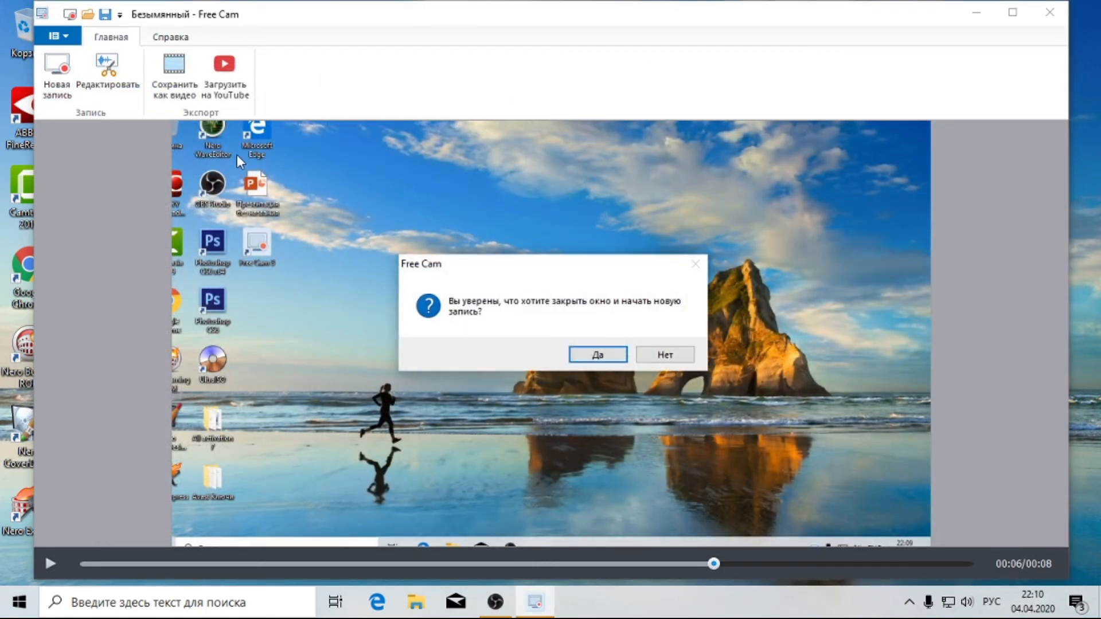
{"action": "left_click", "coordinate": [605, 354]}
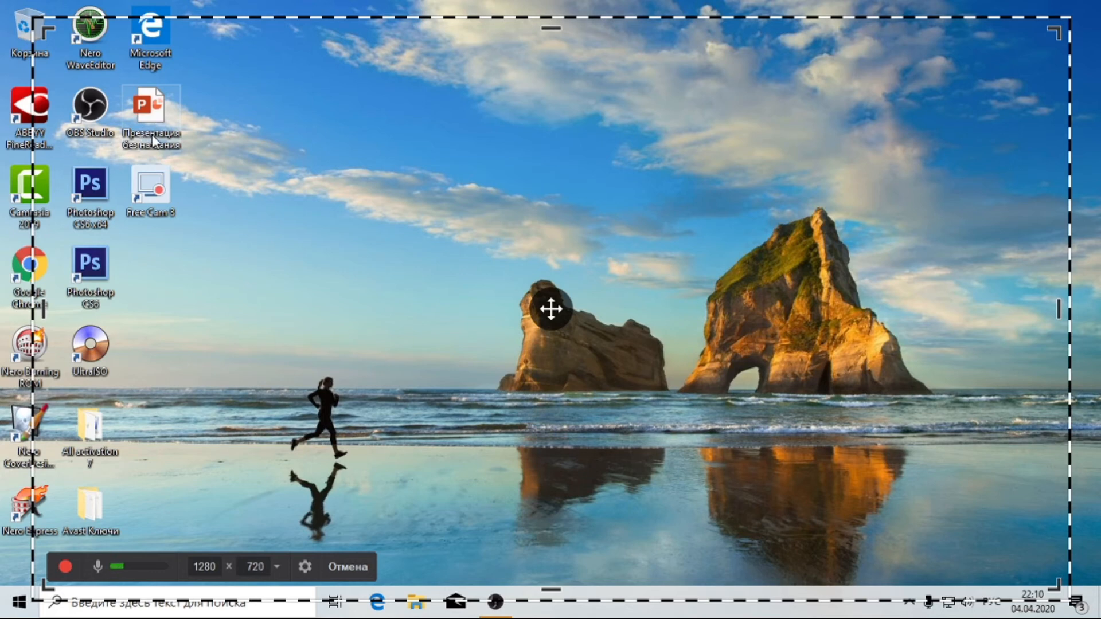
{"action": "double_click", "coordinate": [150, 115]}
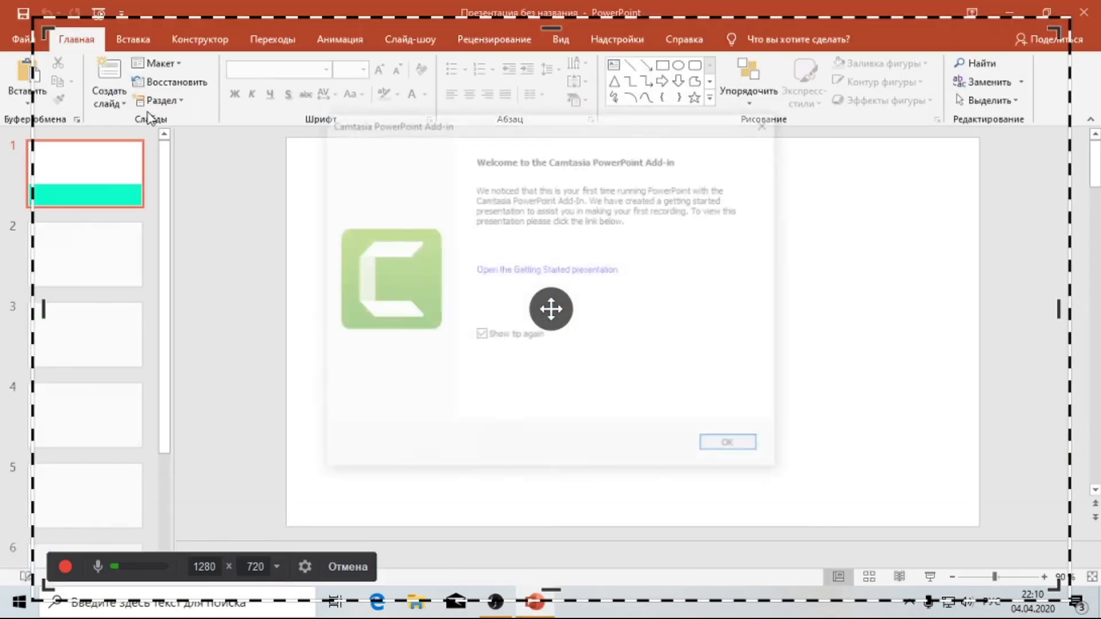
{"action": "left_click", "coordinate": [769, 121]}
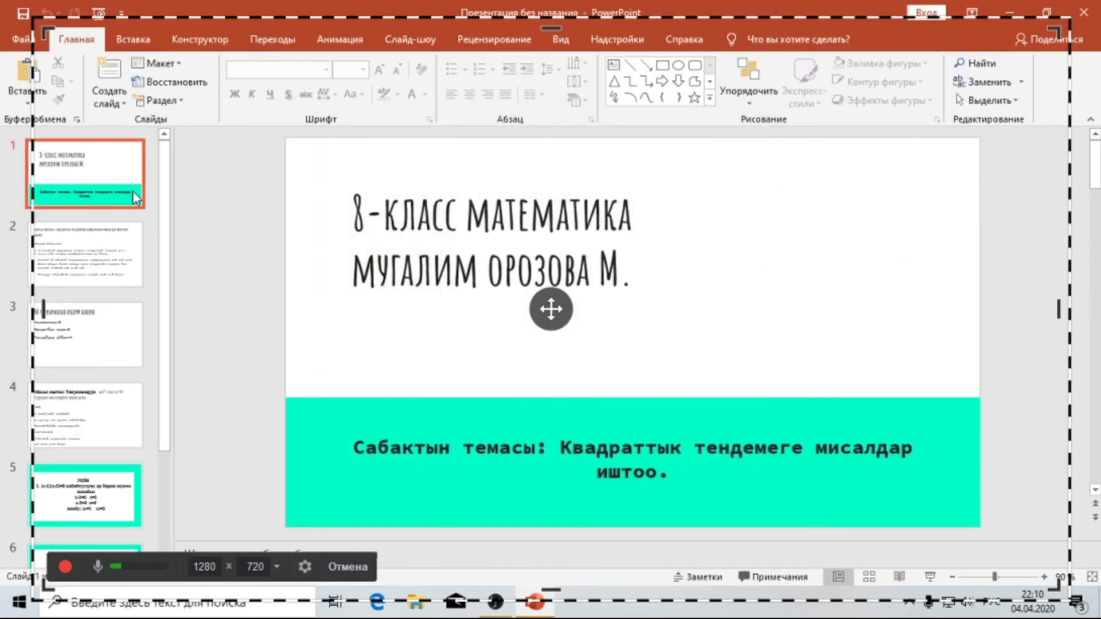
- Look through the presentation's slides and start the slide show from the first slide
{"action": "left_click", "coordinate": [86, 254]}
{"action": "left_click", "coordinate": [103, 418]}
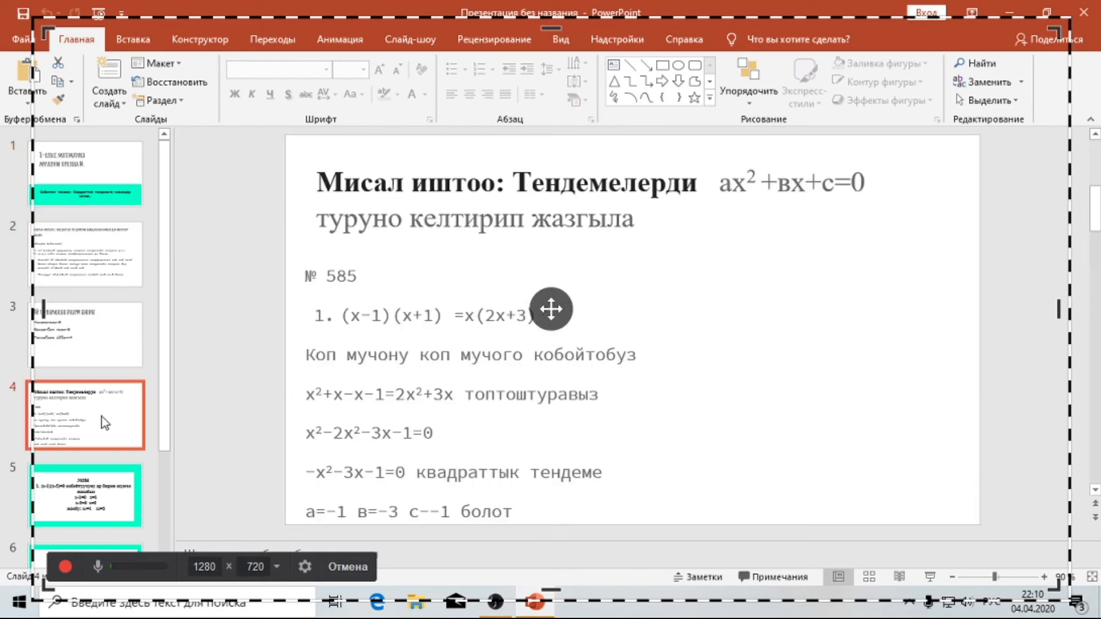
{"action": "scroll", "coordinate": [103, 419], "scroll_direction": "down", "scroll_amount": 3}
{"action": "key", "text": "Down"}
{"action": "key", "text": "Down"}
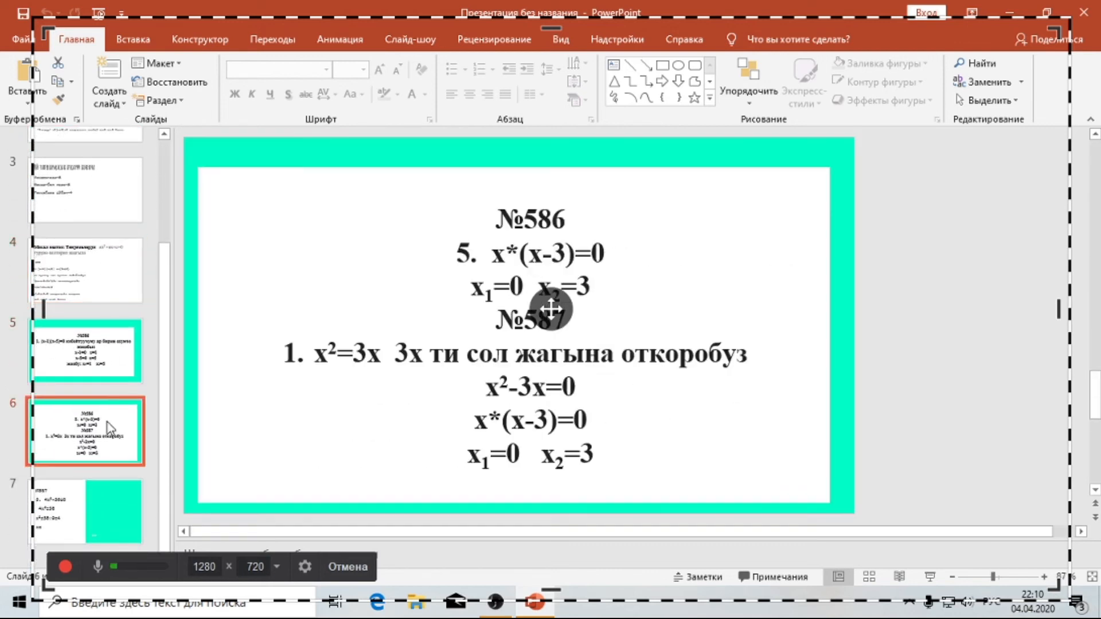
{"action": "scroll", "coordinate": [105, 421], "scroll_direction": "up", "scroll_amount": 3}
{"action": "left_click", "coordinate": [93, 201]}
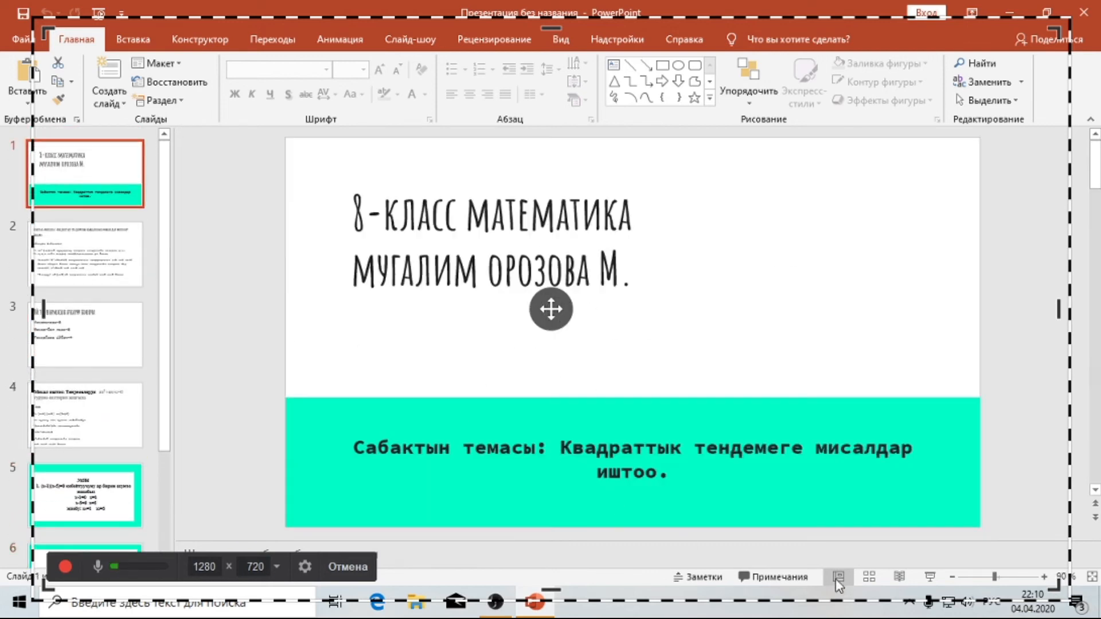
{"action": "left_click", "coordinate": [935, 580]}
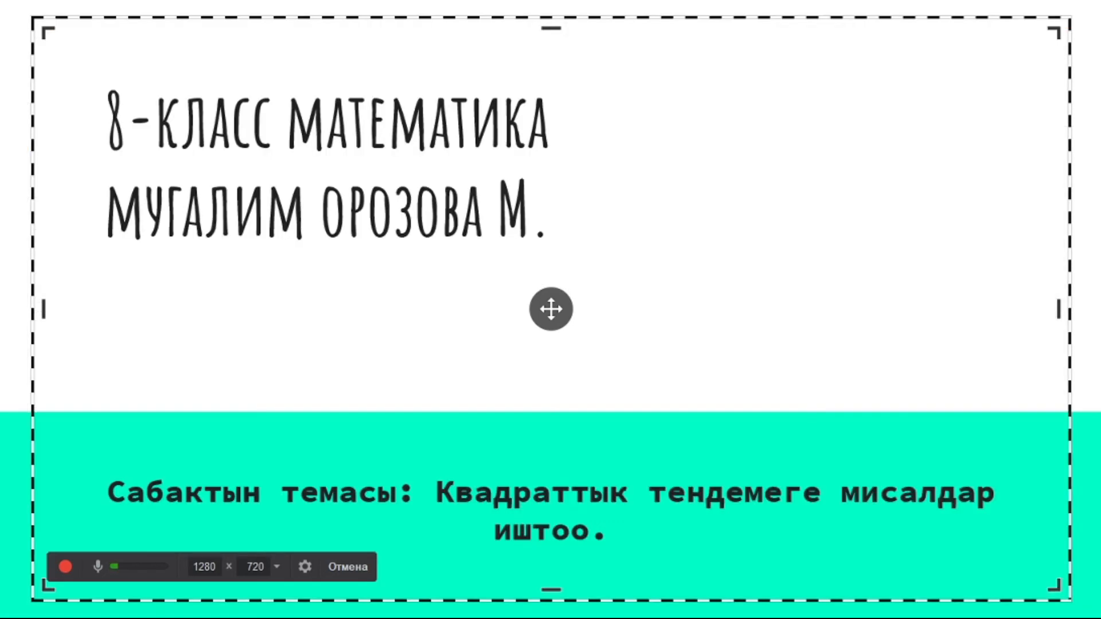